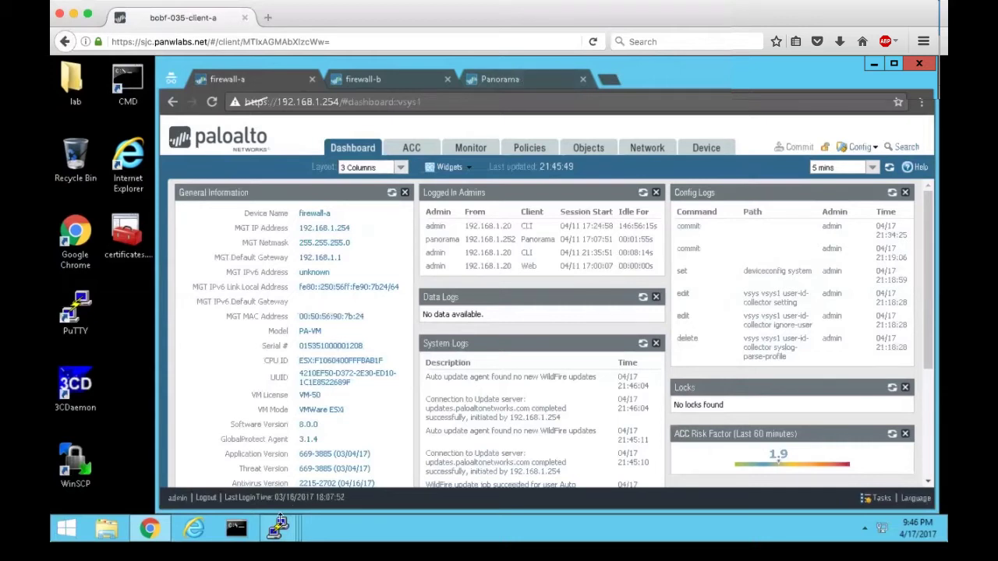
Run 'show user ip-user-mapping all' on firewall-a and firewall-b, and the -mp variant on Panorama.
{"action": "mouse_move", "coordinate": [283, 529]}
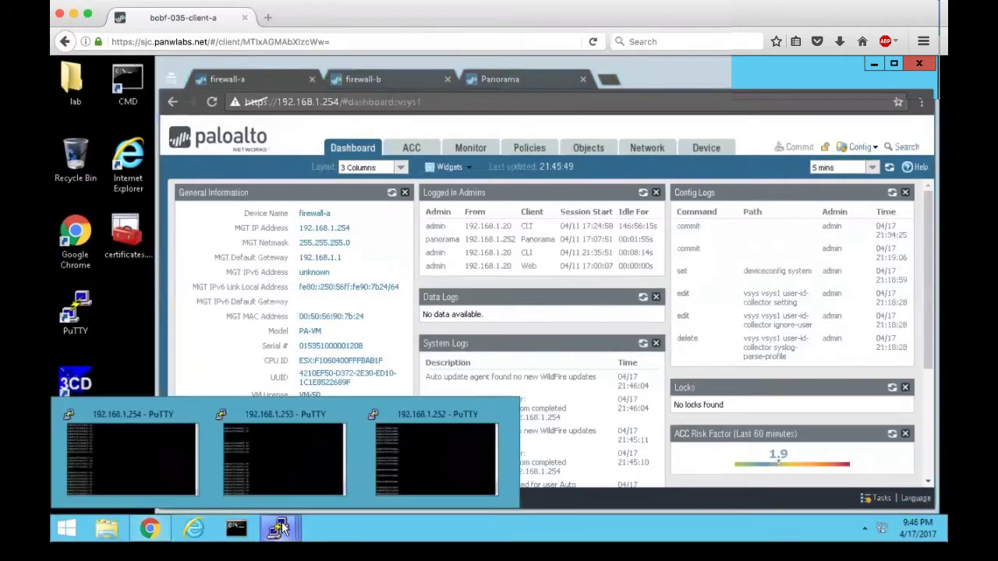
{"action": "left_click", "coordinate": [148, 459]}
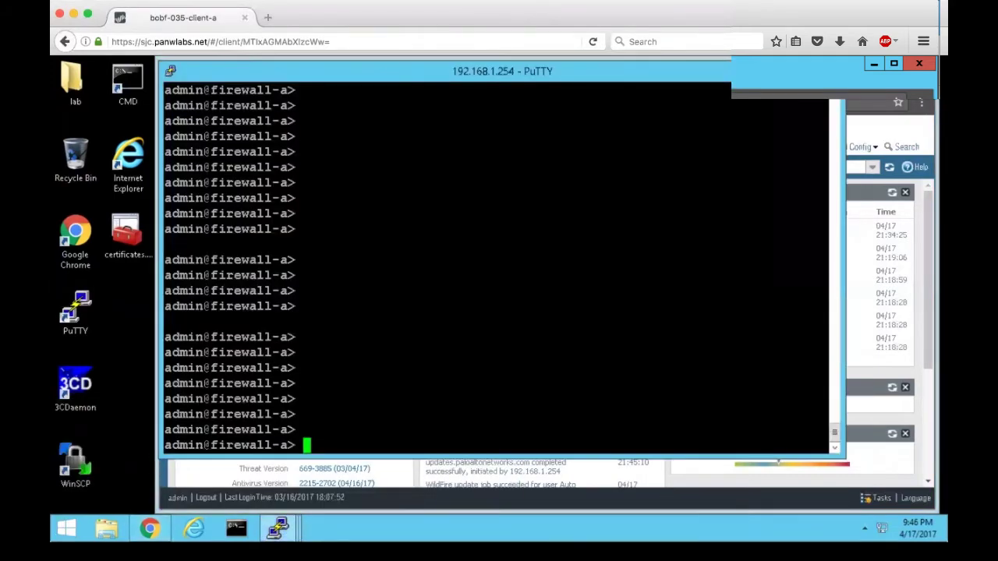
{"action": "type", "text": "show user ip-user-mapping all"}
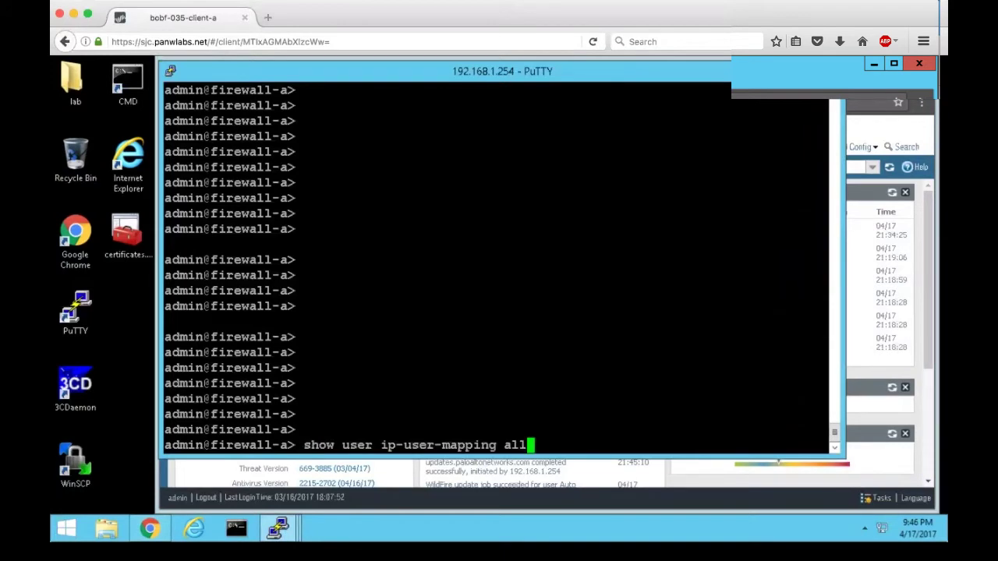
{"action": "key", "text": "Return"}
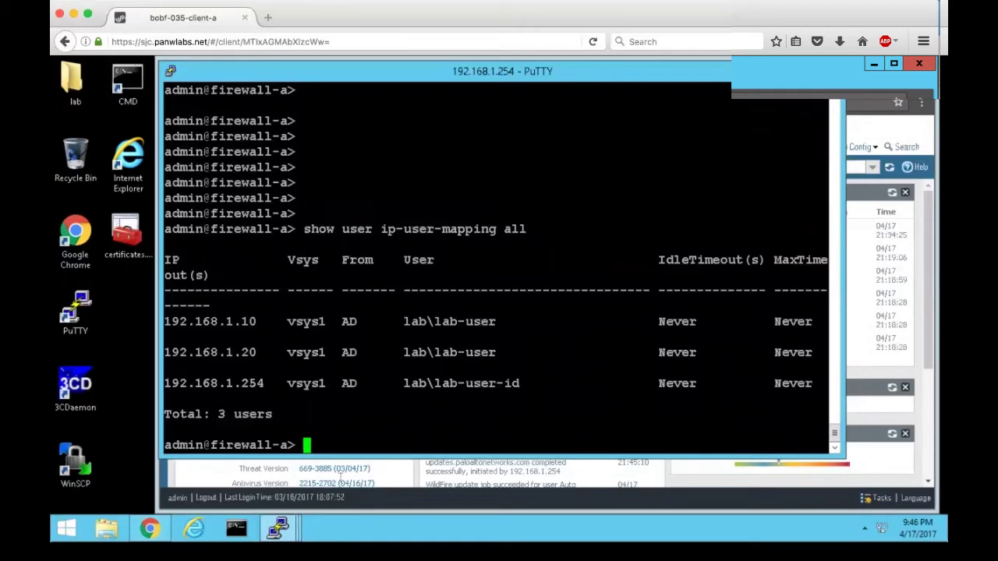
{"action": "mouse_move", "coordinate": [278, 529]}
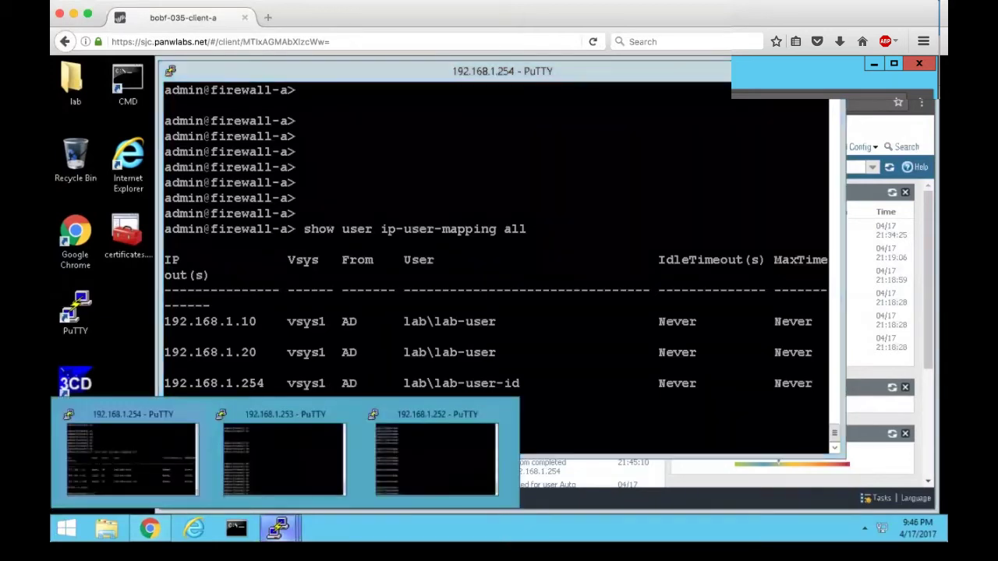
{"action": "left_click", "coordinate": [310, 463]}
{"action": "key", "text": "Up"}
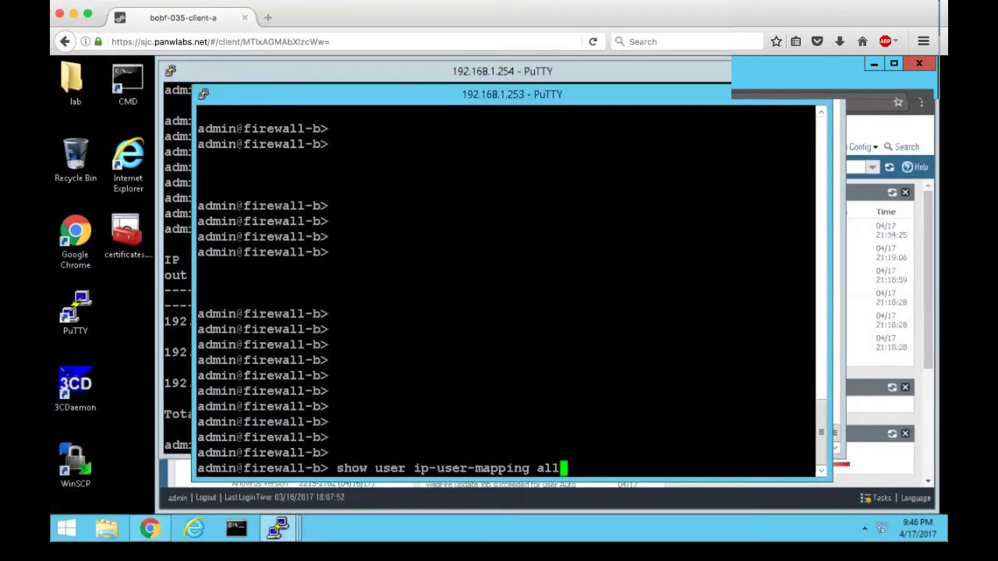
{"action": "key", "text": "Return"}
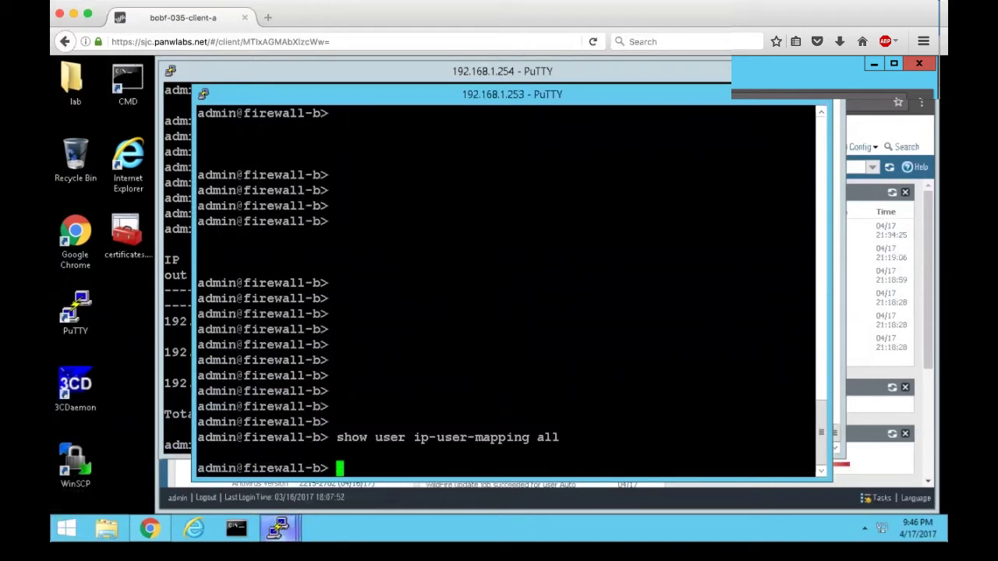
{"action": "mouse_move", "coordinate": [278, 529]}
{"action": "left_click", "coordinate": [412, 471]}
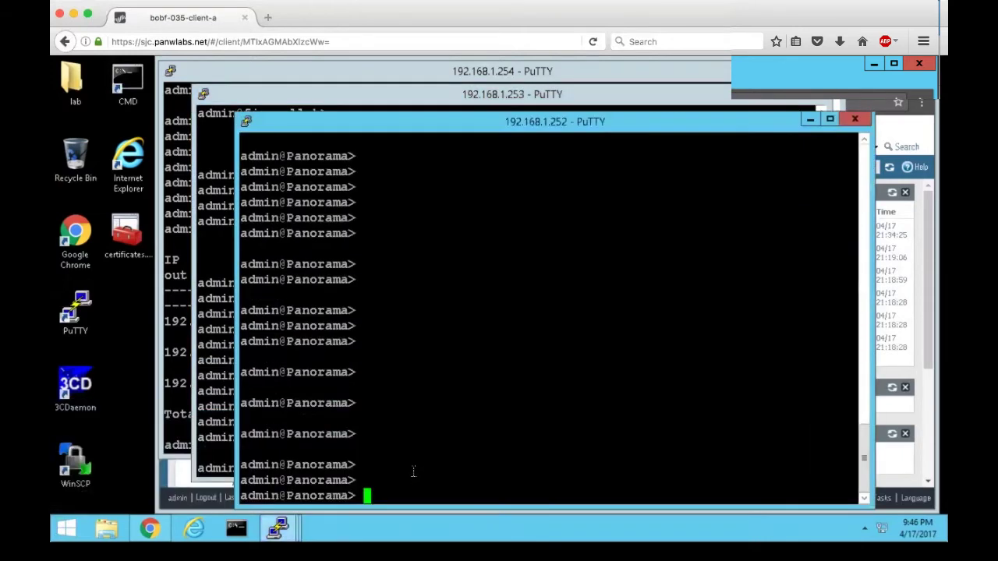
{"action": "type", "text": "show user ip-user-mapping-mp all"}
{"action": "key", "text": "Return"}
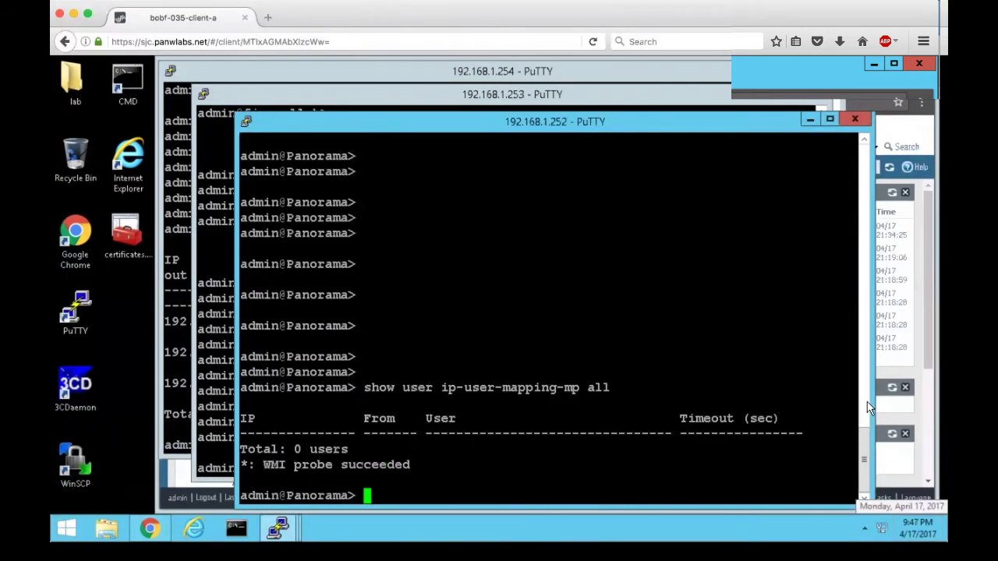
Open firewall-a's Device > User Identification page in the browser.
{"action": "left_click", "coordinate": [920, 377]}
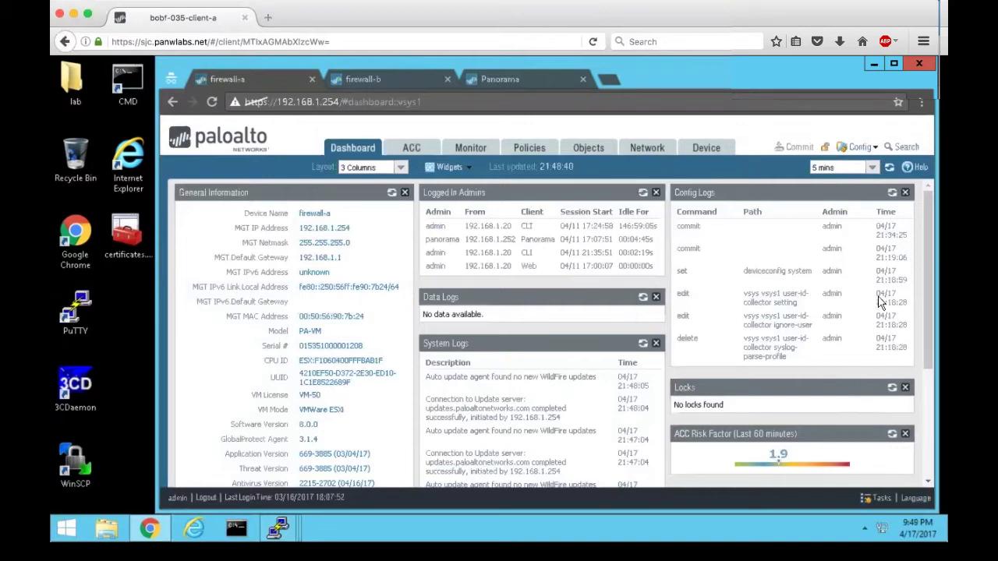
{"action": "left_click", "coordinate": [707, 148]}
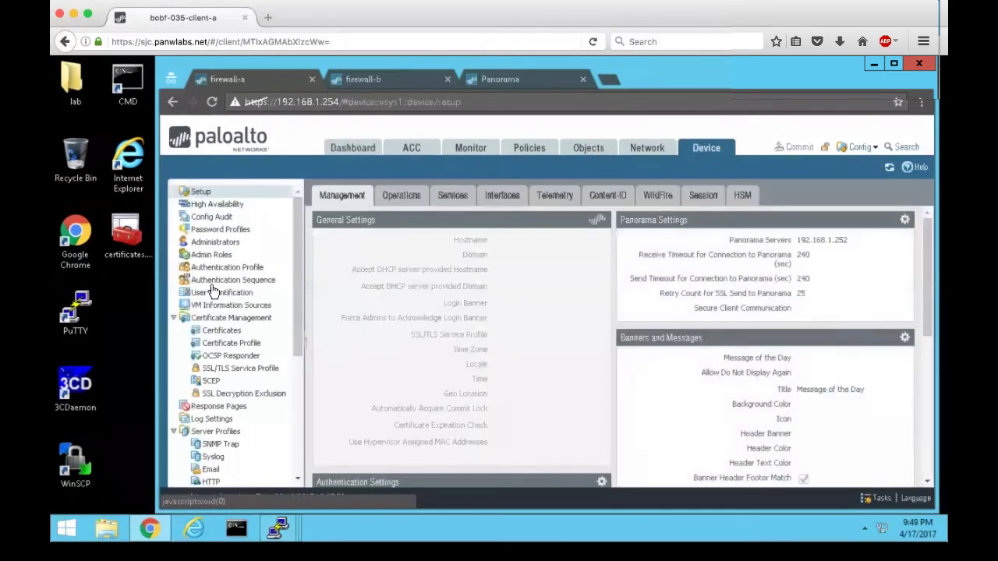
{"action": "left_click", "coordinate": [217, 295]}
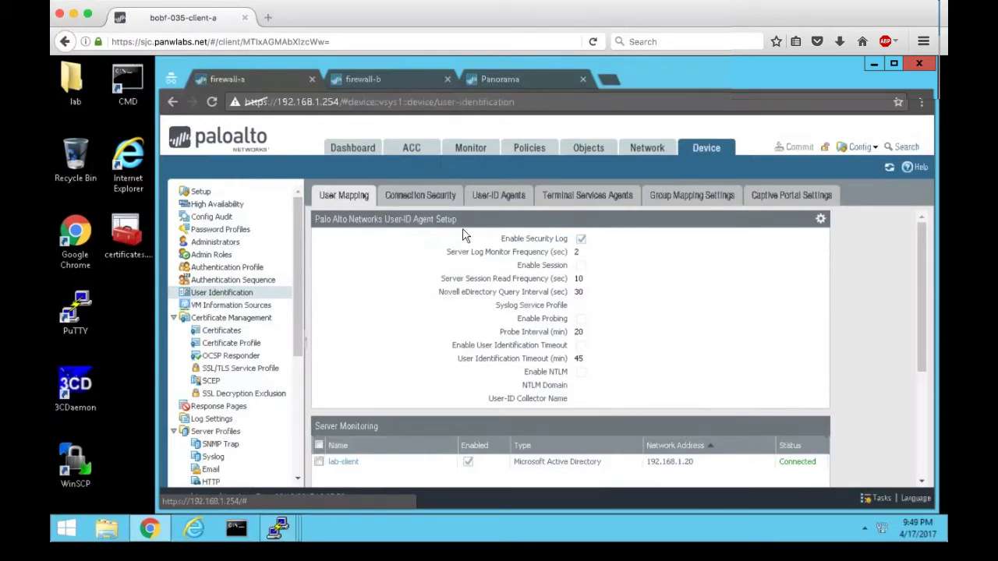
Under User-ID Redistribution, set collector name Firewall-A and enter and confirm the pre-shared key.
{"action": "left_click", "coordinate": [820, 221]}
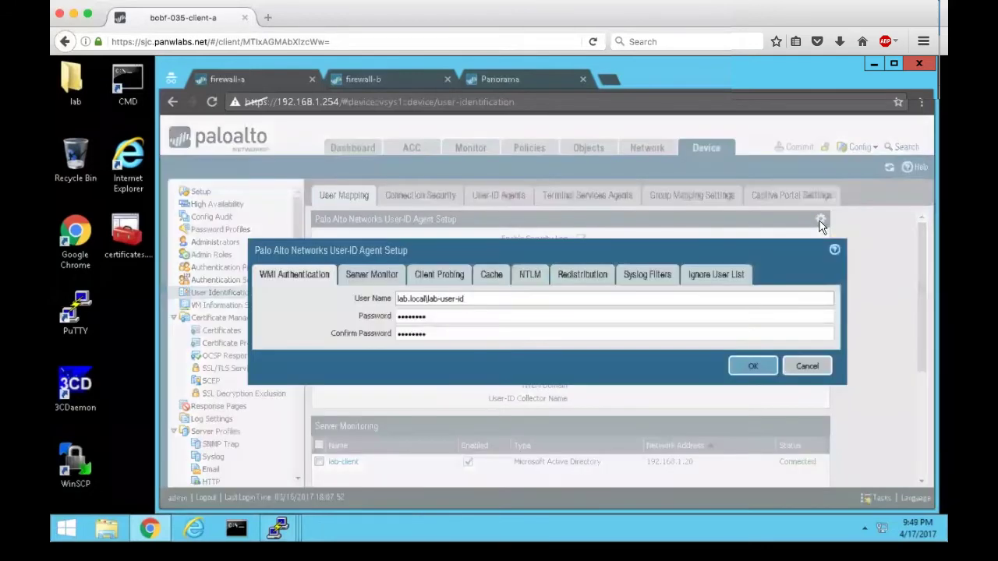
{"action": "left_click", "coordinate": [582, 274]}
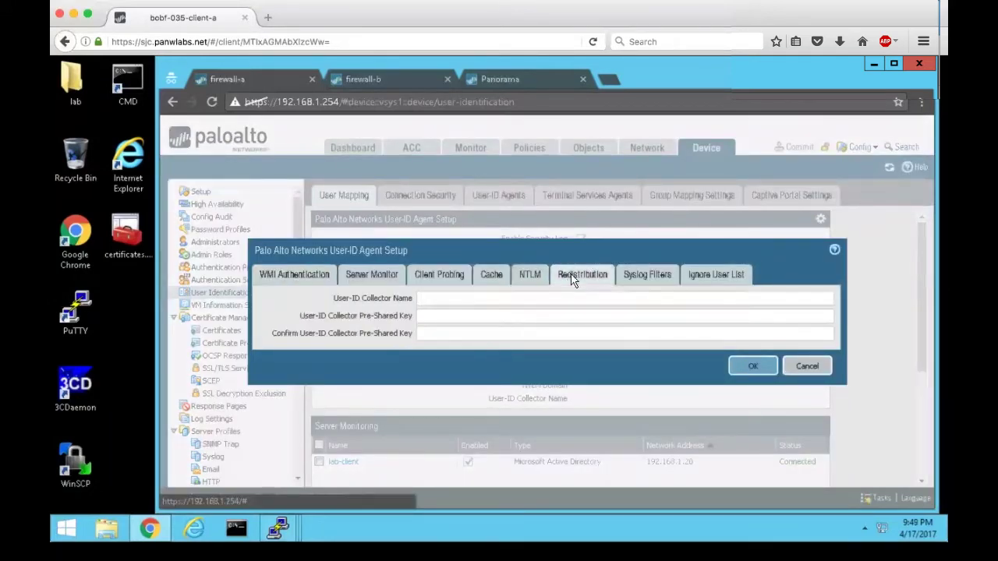
{"action": "left_click", "coordinate": [433, 301]}
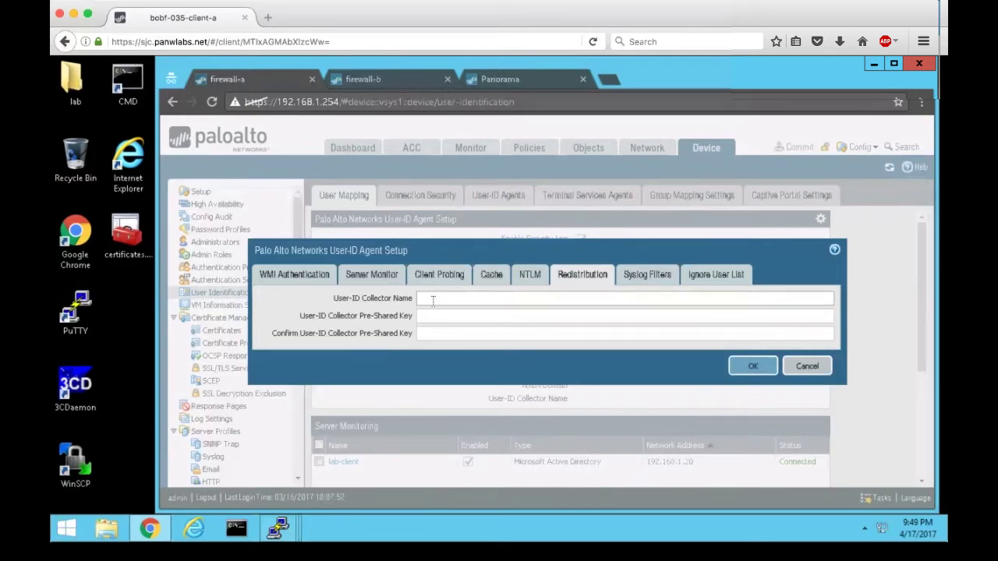
{"action": "type", "text": "Firewall-A"}
{"action": "left_click", "coordinate": [419, 316]}
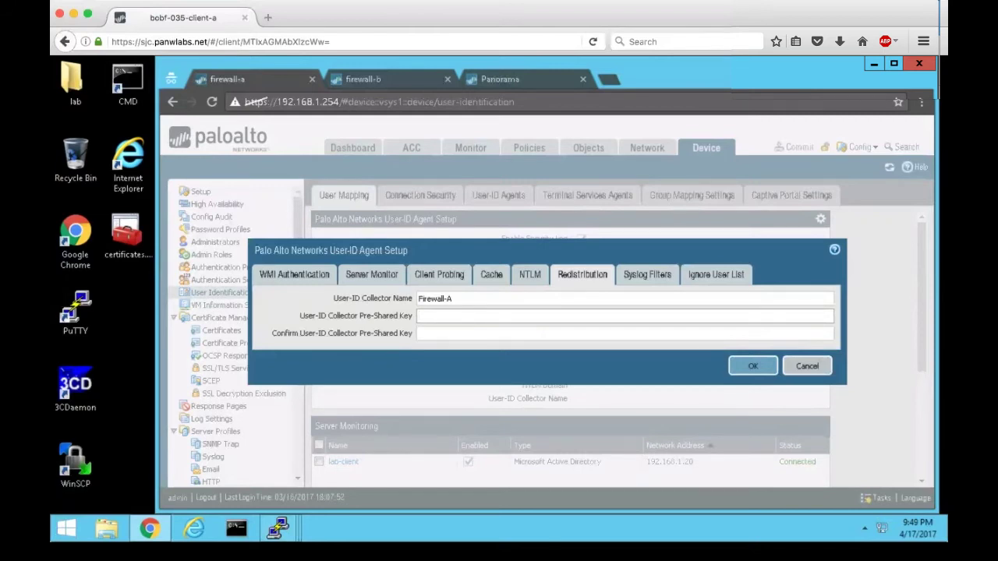
{"action": "type", "text": "admin"}
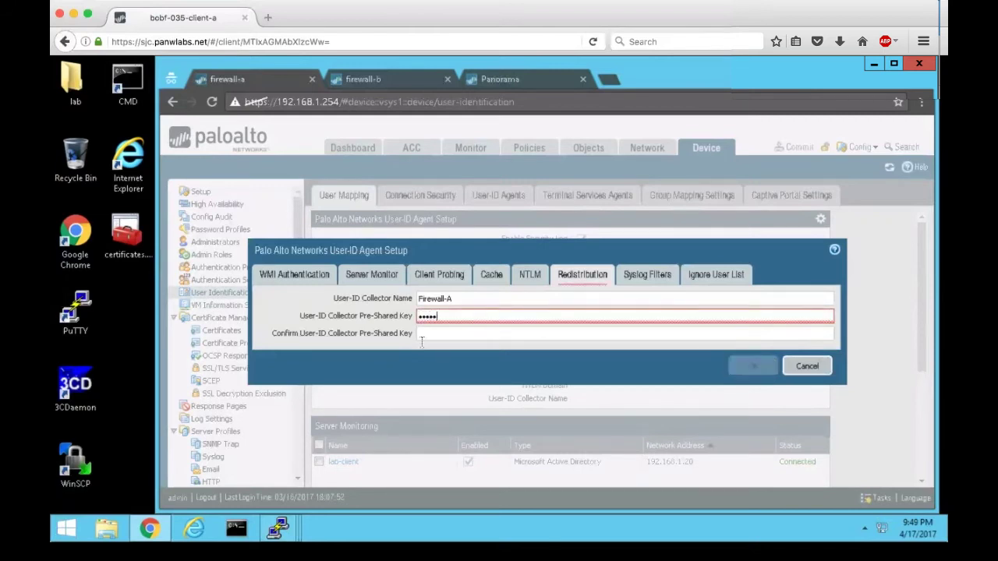
{"action": "left_click", "coordinate": [434, 334]}
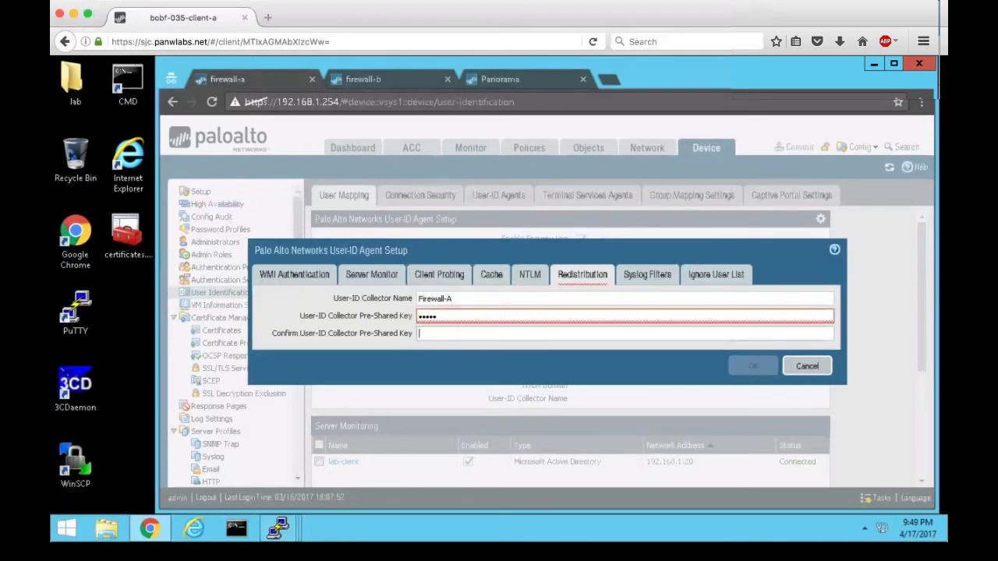
{"action": "type", "text": "admin"}
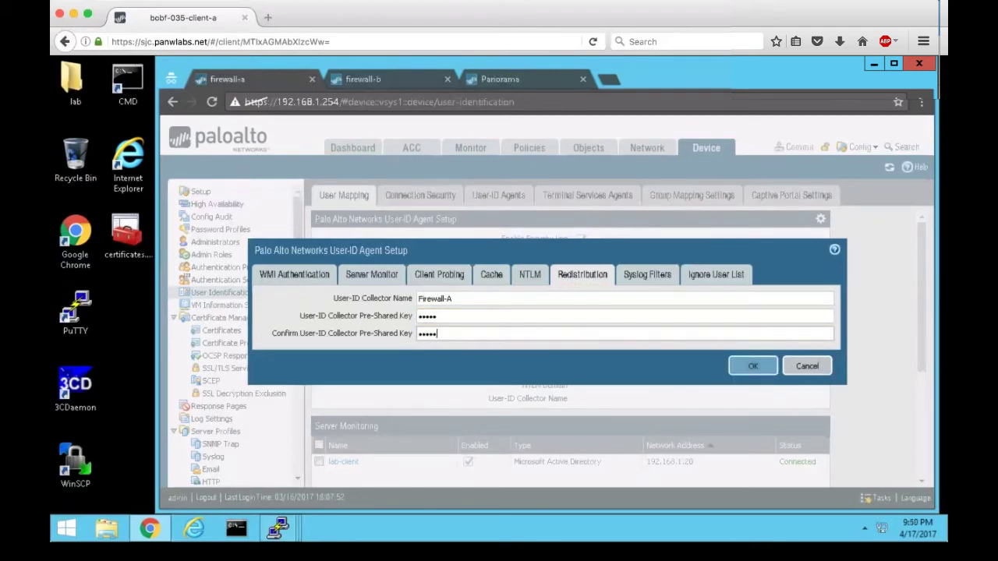
{"action": "left_click", "coordinate": [764, 370]}
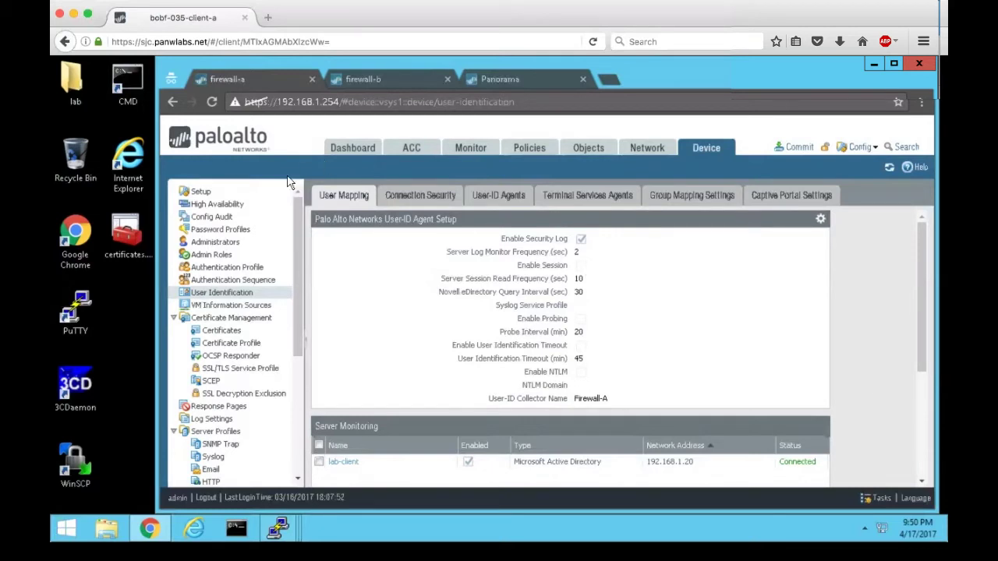
Enable the User-ID service on firewall-a's Management interface.
{"action": "left_click", "coordinate": [202, 192]}
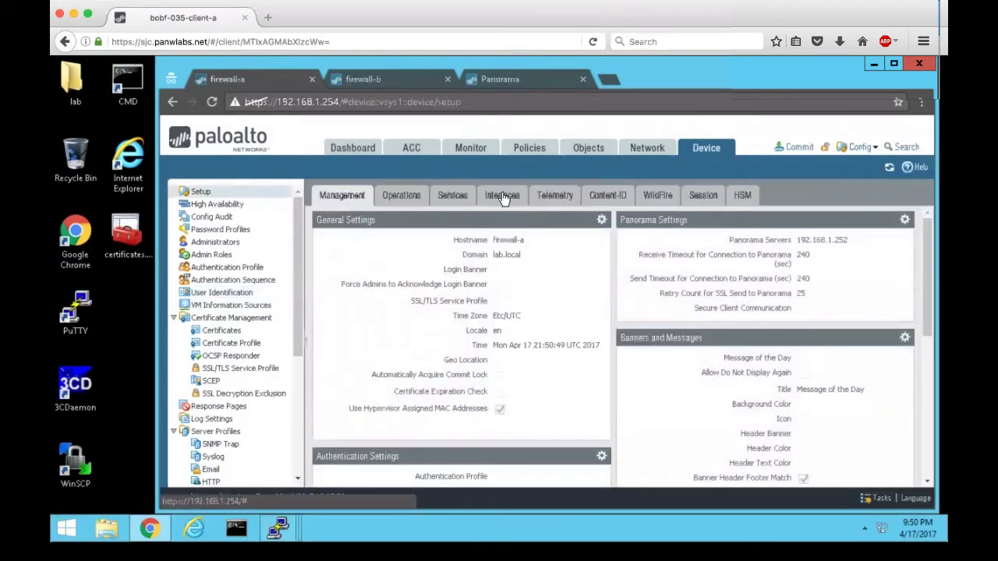
{"action": "left_click", "coordinate": [503, 195]}
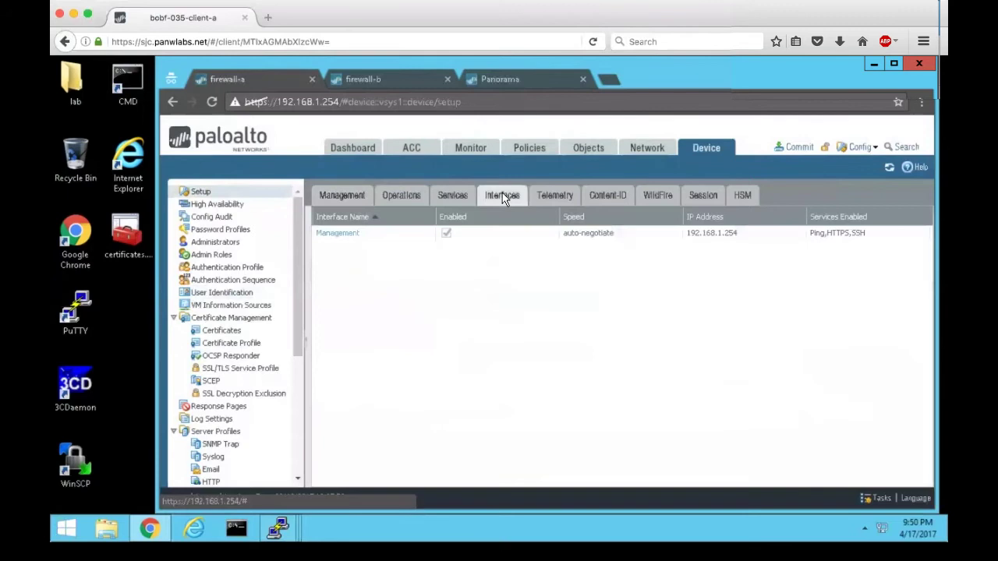
{"action": "left_click", "coordinate": [333, 235]}
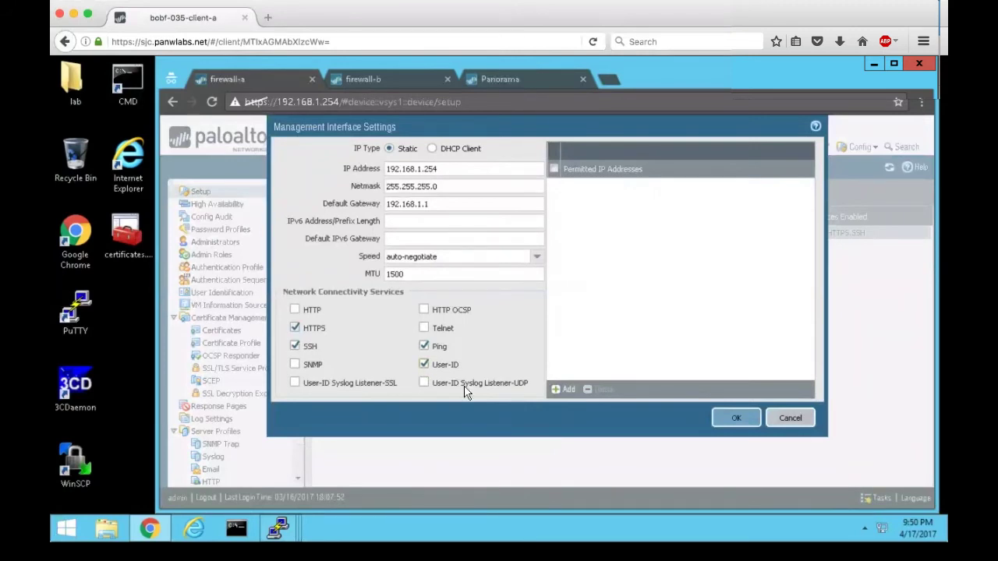
{"action": "left_click", "coordinate": [722, 421]}
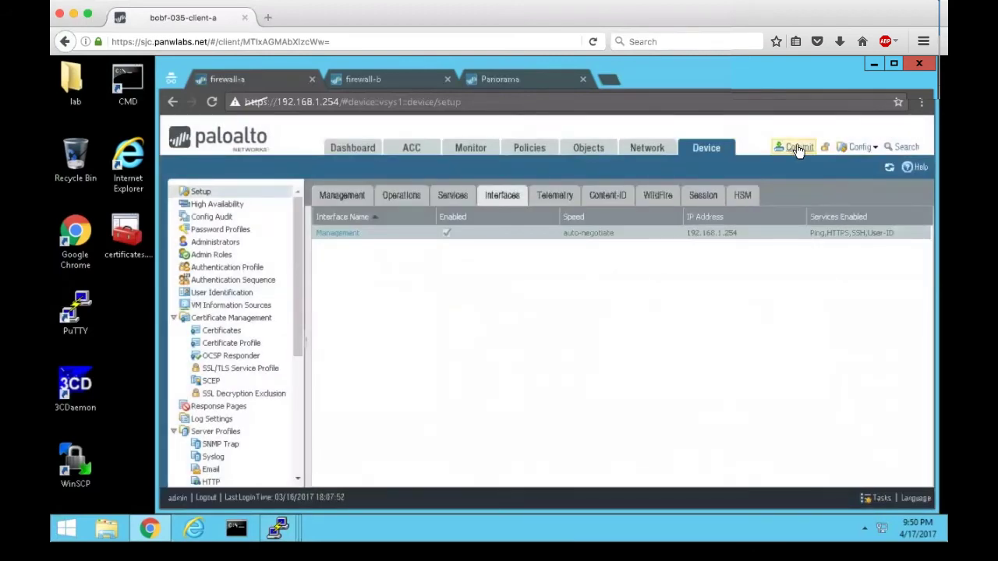
Commit all pending changes on firewall-a and close the commit status report.
{"action": "left_click", "coordinate": [799, 153]}
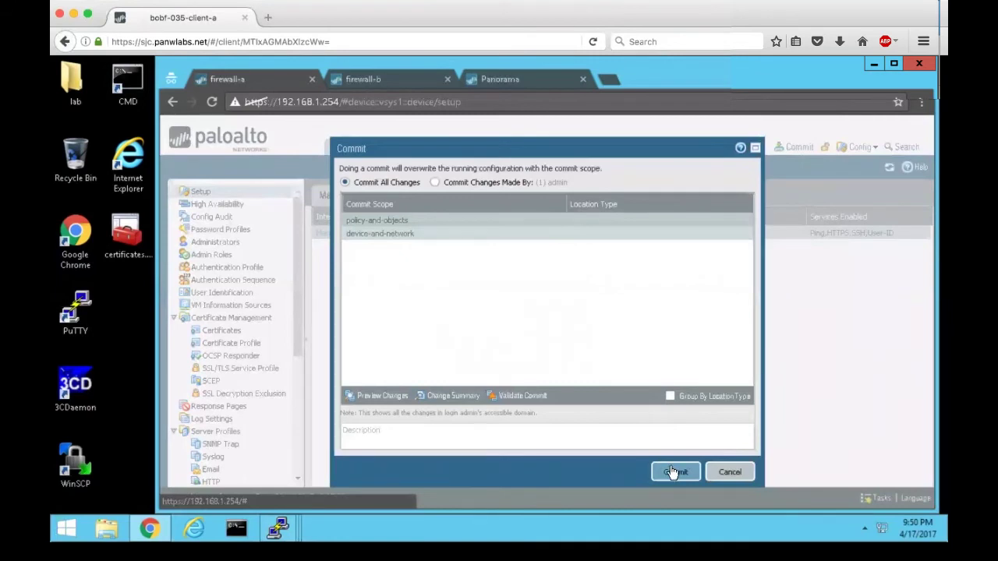
{"action": "left_click", "coordinate": [672, 472]}
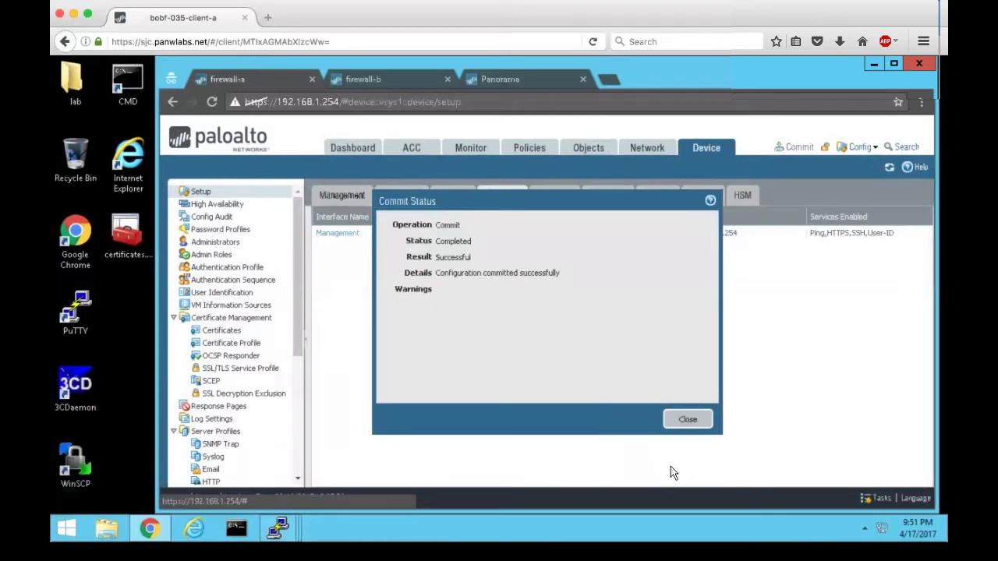
{"action": "left_click", "coordinate": [689, 420]}
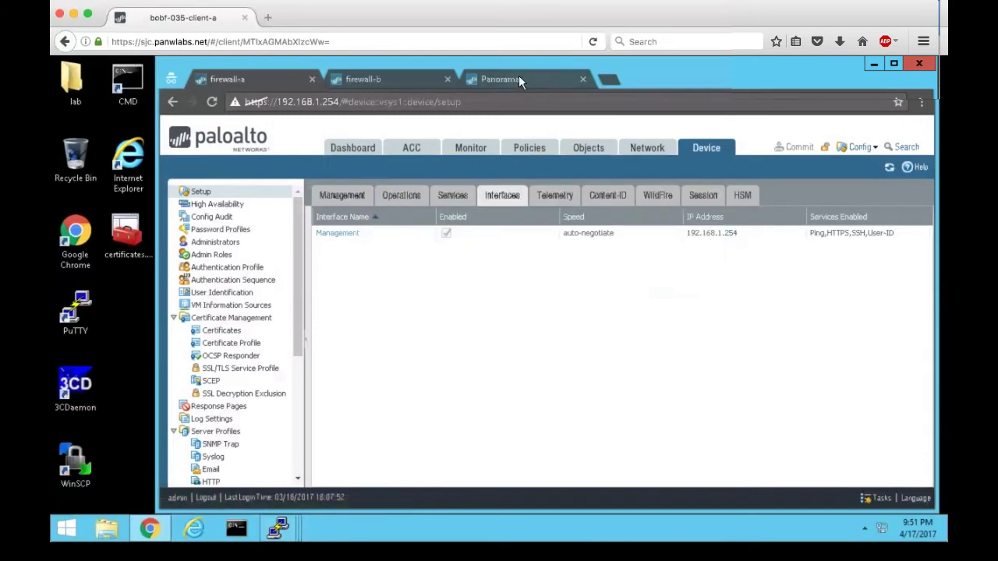
In Panorama, start a new User-ID agent named Firewall-A with host 192.168.1.254.
{"action": "left_click", "coordinate": [518, 79]}
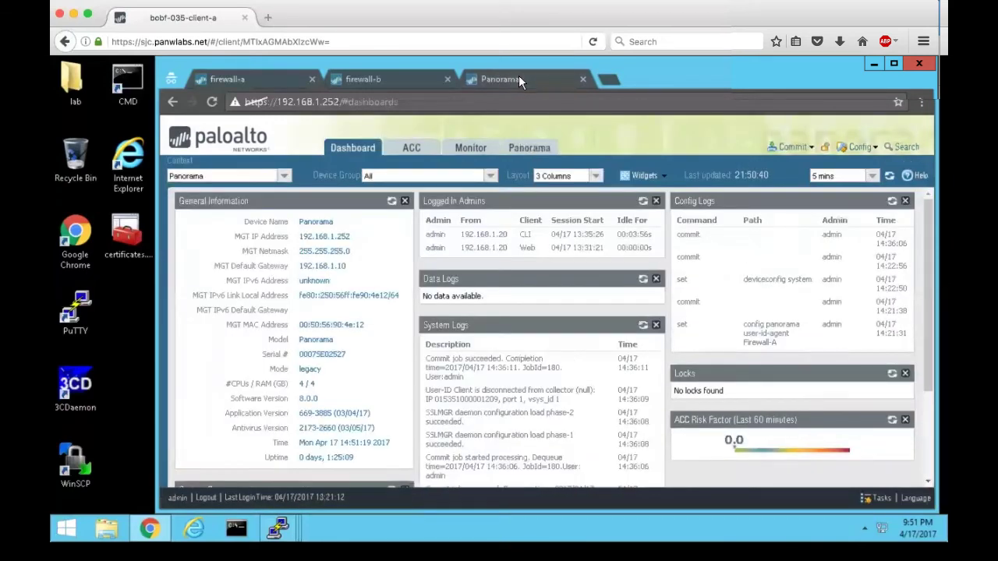
{"action": "left_click", "coordinate": [528, 149]}
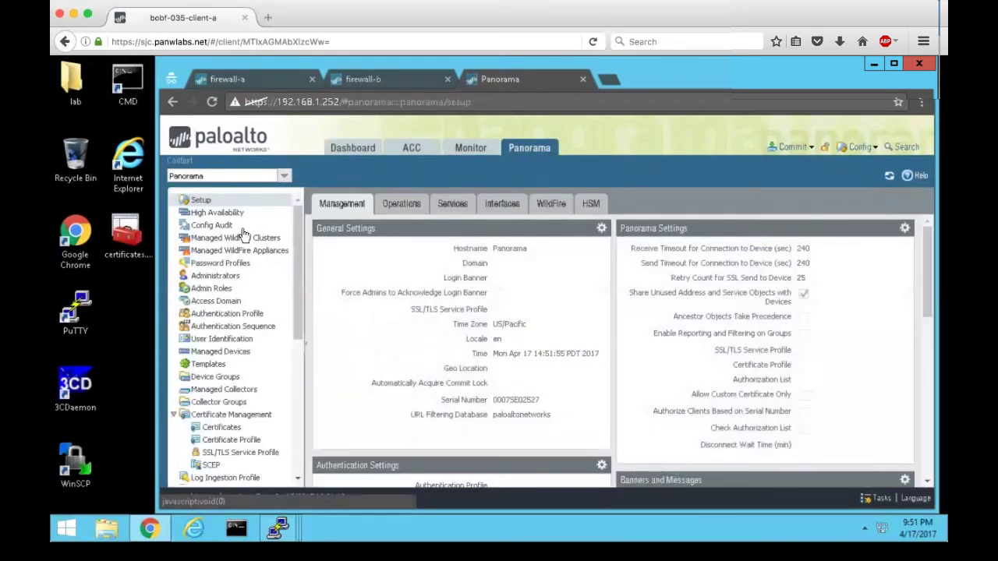
{"action": "left_click", "coordinate": [232, 339]}
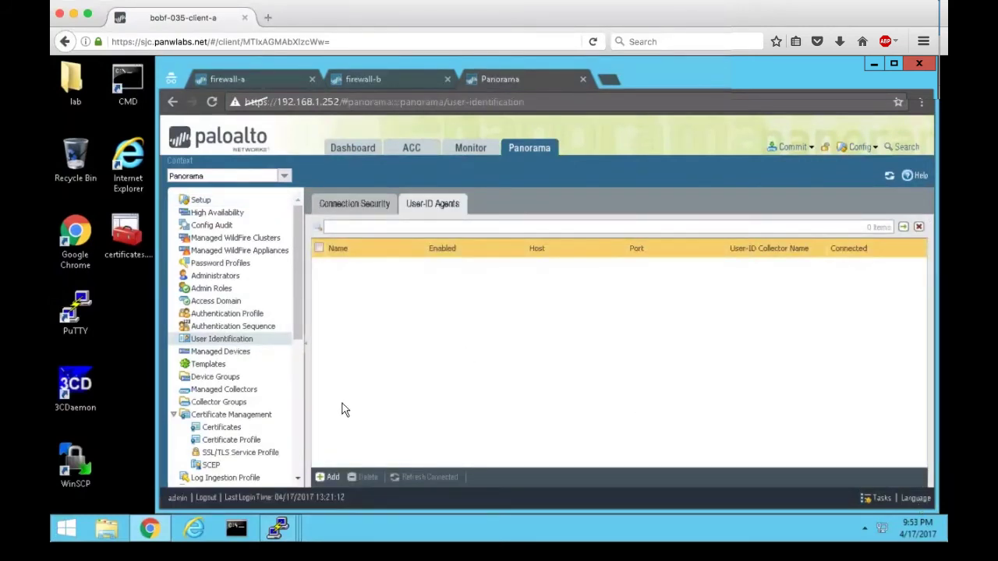
{"action": "left_click", "coordinate": [329, 476]}
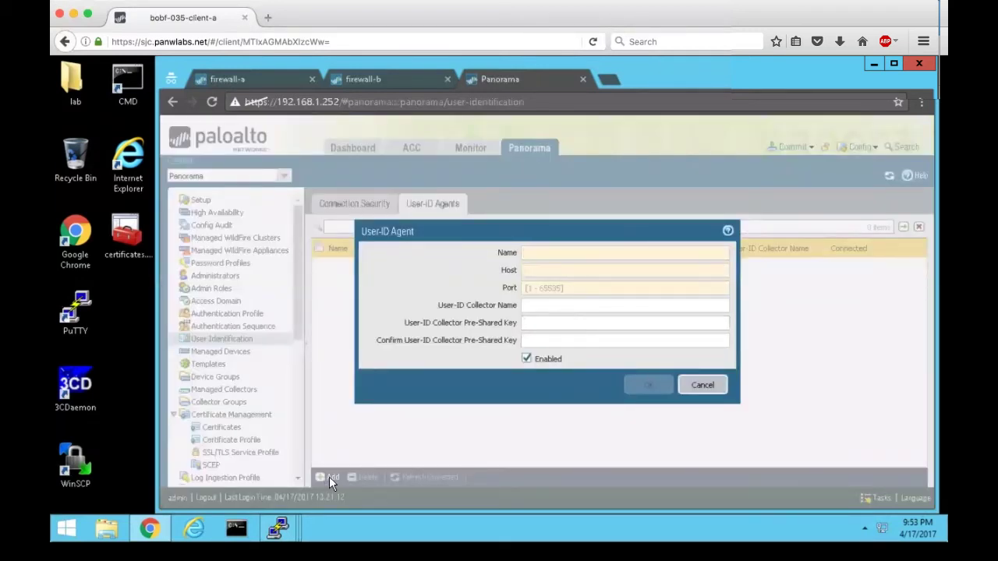
{"action": "type", "text": "Fir"}
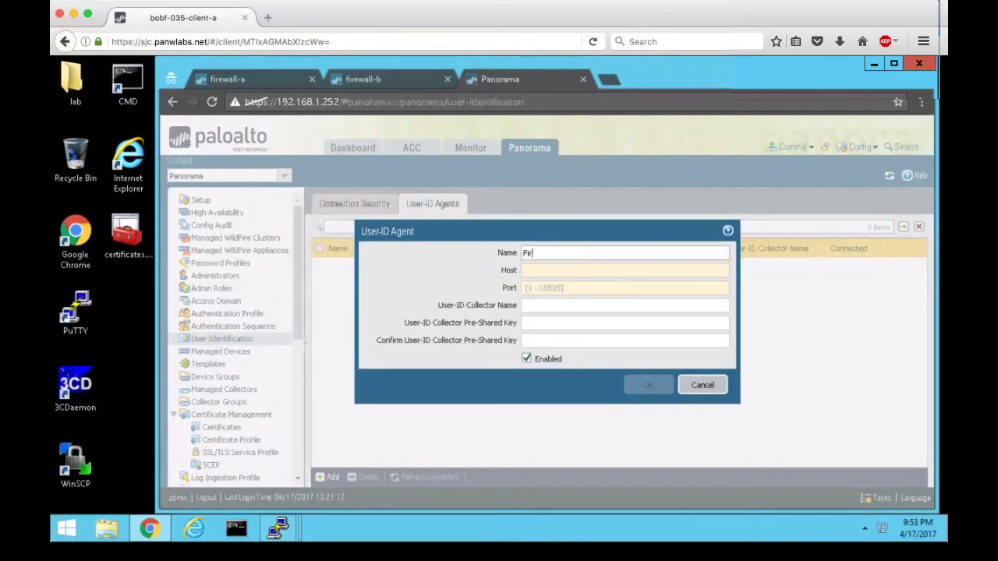
{"action": "type", "text": "ewall-A"}
{"action": "key", "text": "Tab"}
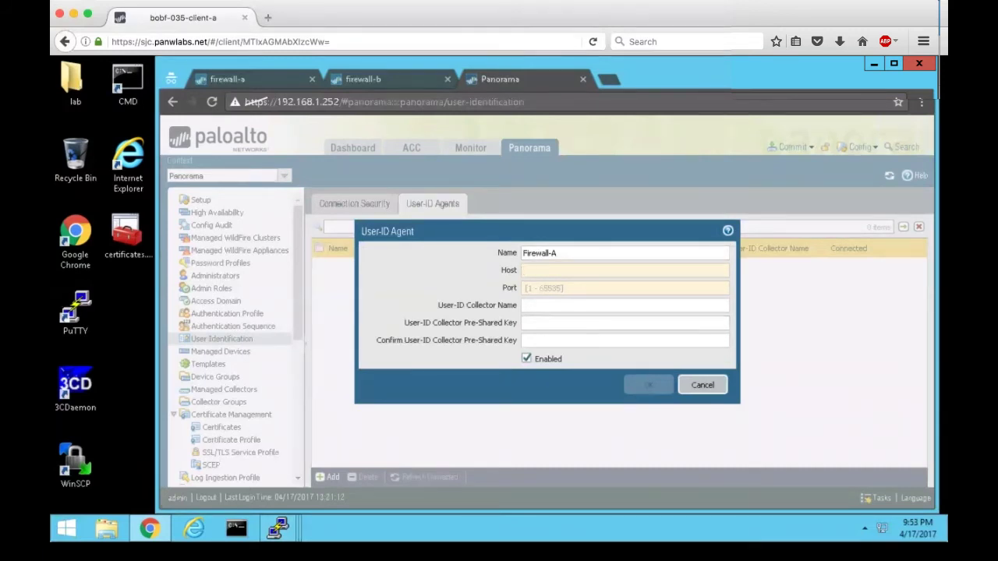
{"action": "type", "text": "192.168.1.254"}
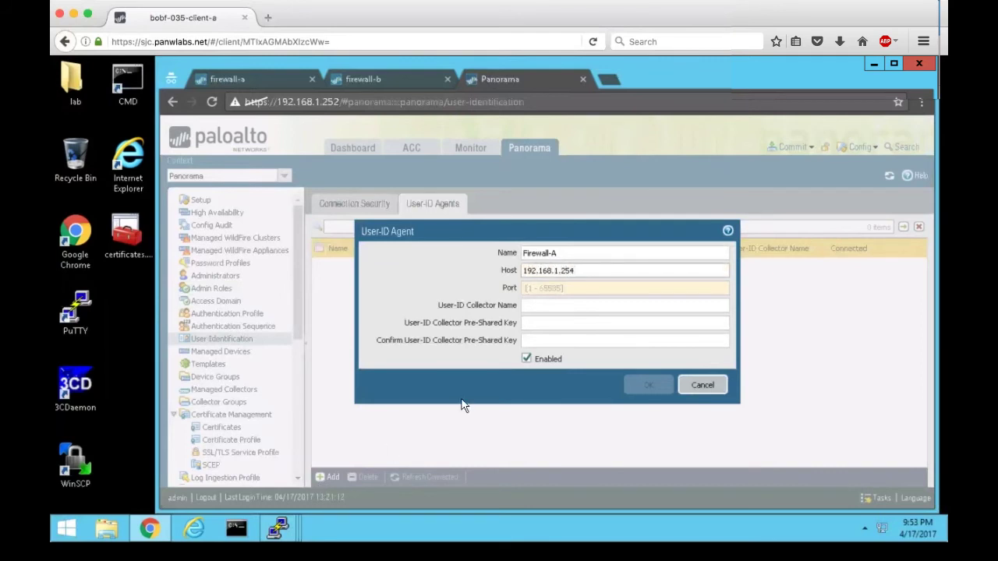
Give the agent port 5007, collector name Firewall-A and the matching pre-shared key, then save.
{"action": "left_click", "coordinate": [572, 289]}
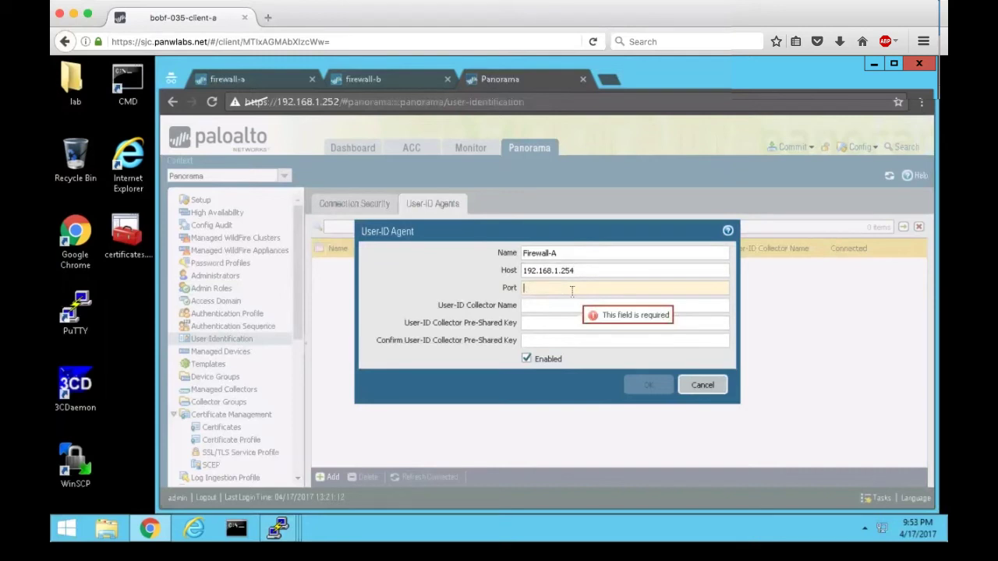
{"action": "type", "text": "5007"}
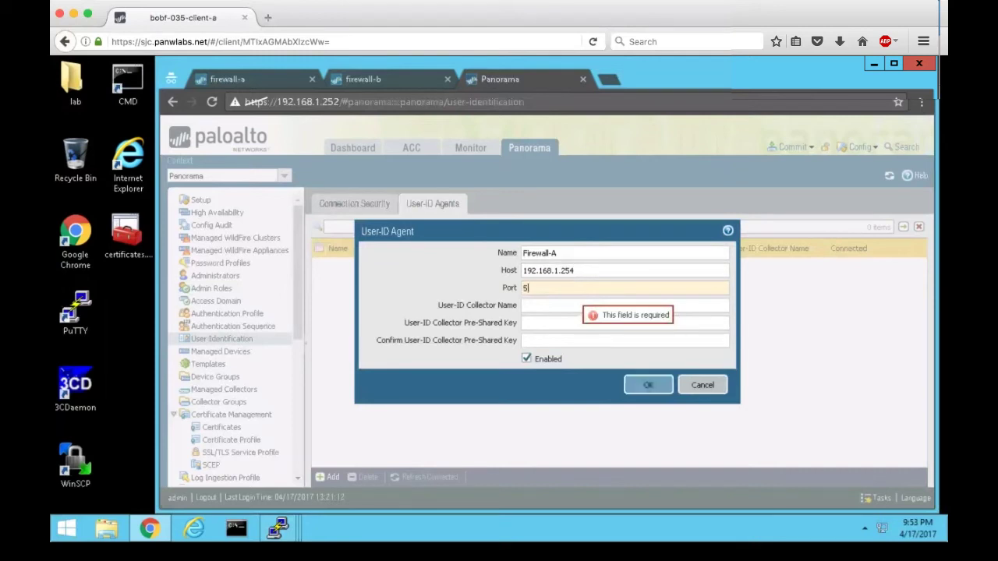
{"action": "left_click", "coordinate": [556, 307]}
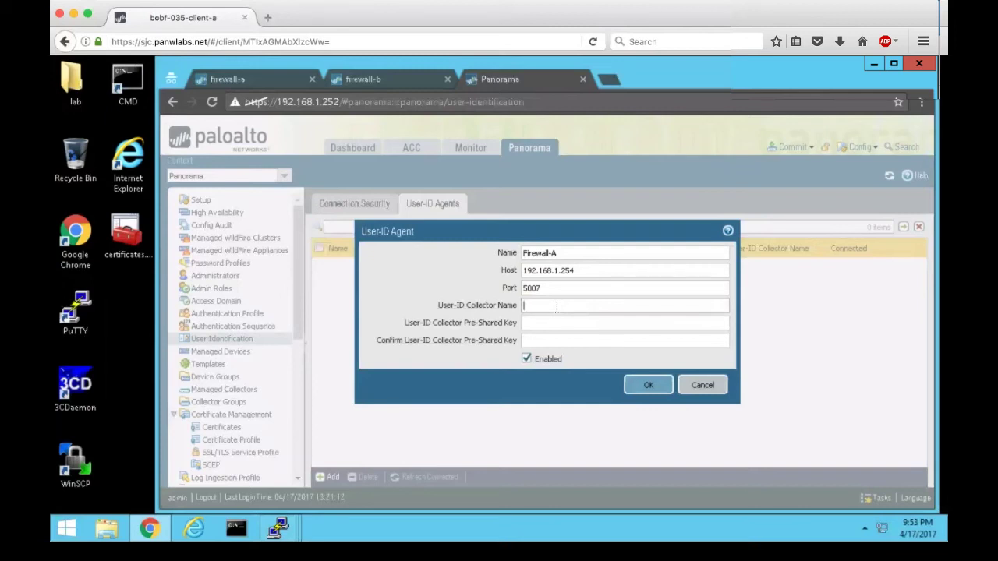
{"action": "type", "text": "Firewall-A"}
{"action": "key", "text": "Tab"}
{"action": "type", "text": "****"}
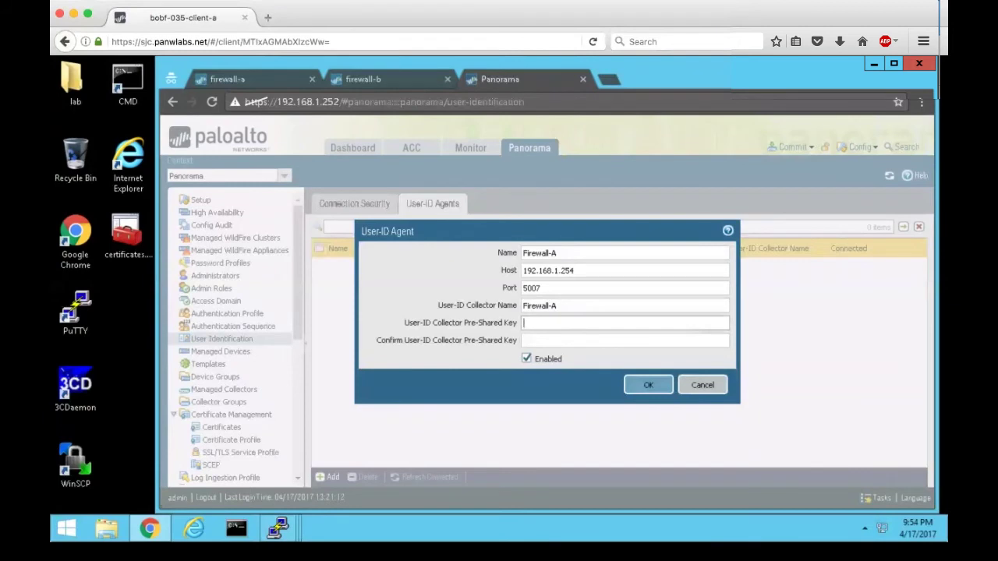
{"action": "type", "text": "*"}
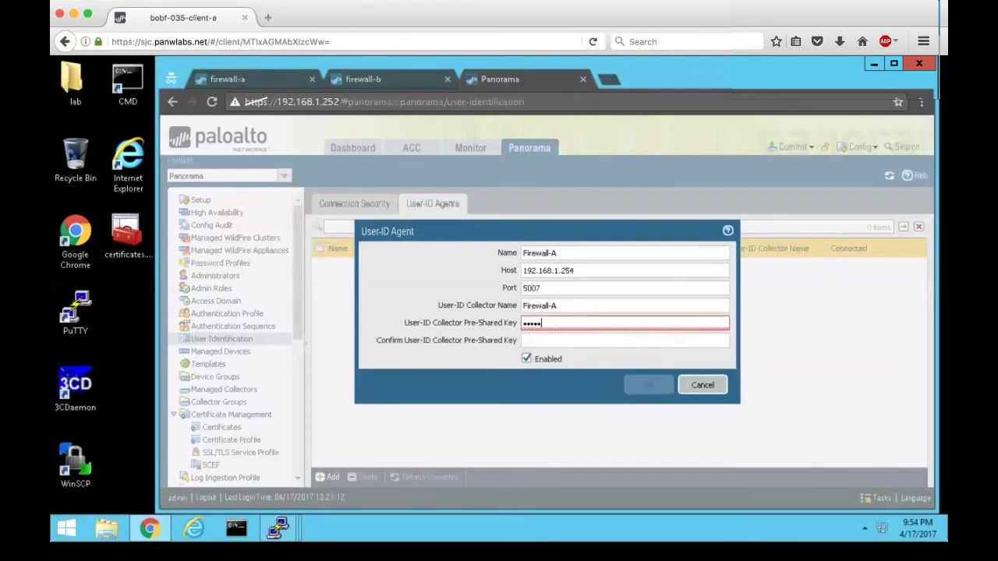
{"action": "left_click", "coordinate": [552, 341]}
{"action": "type", "text": "****"}
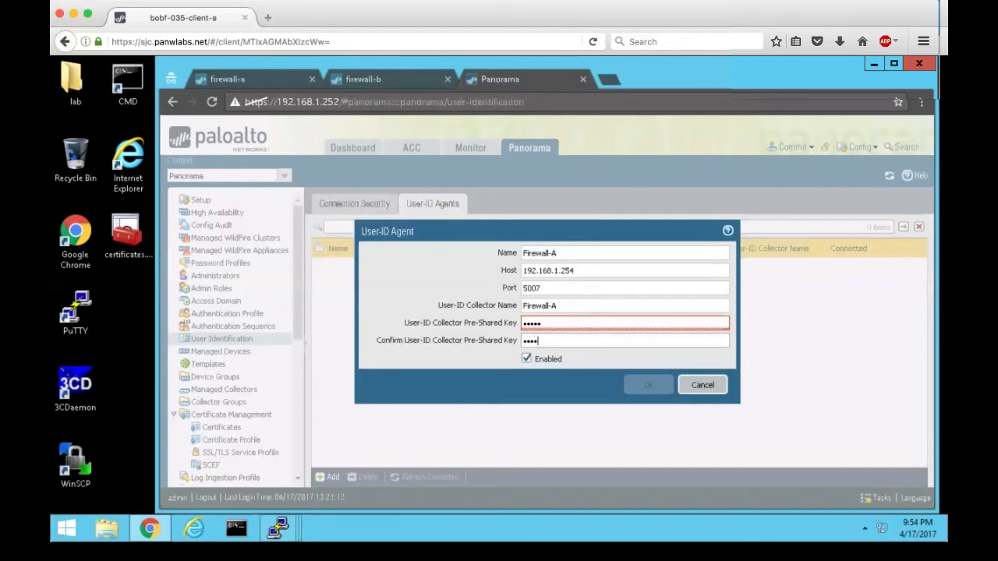
{"action": "type", "text": "*"}
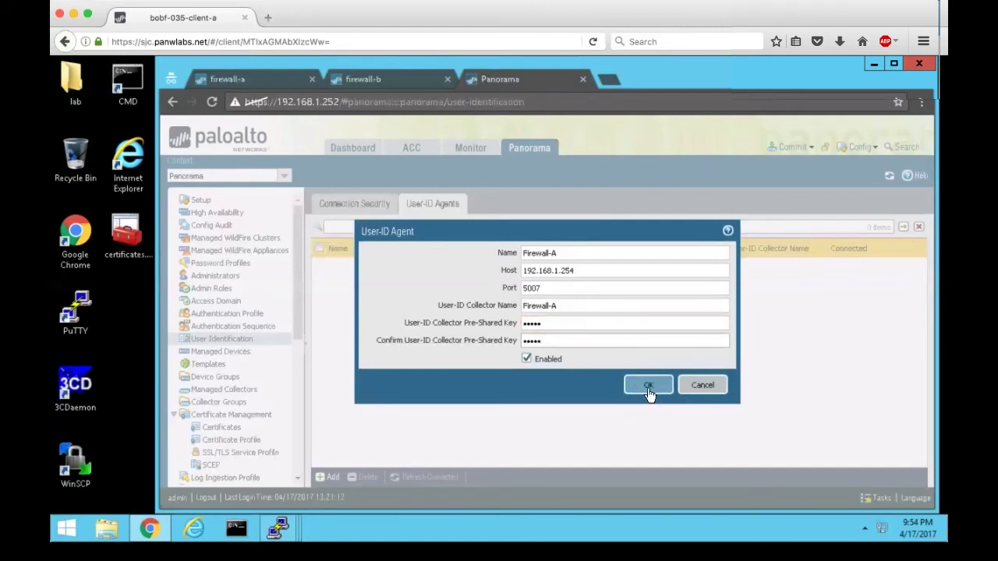
{"action": "left_click", "coordinate": [648, 389]}
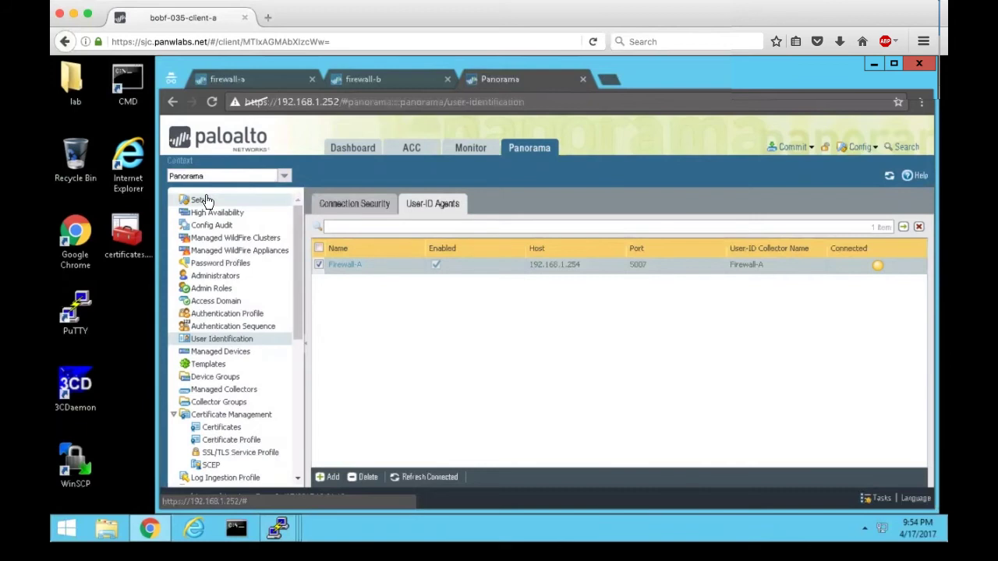
Enable the User-ID service on Panorama's Management interface.
{"action": "left_click", "coordinate": [204, 200]}
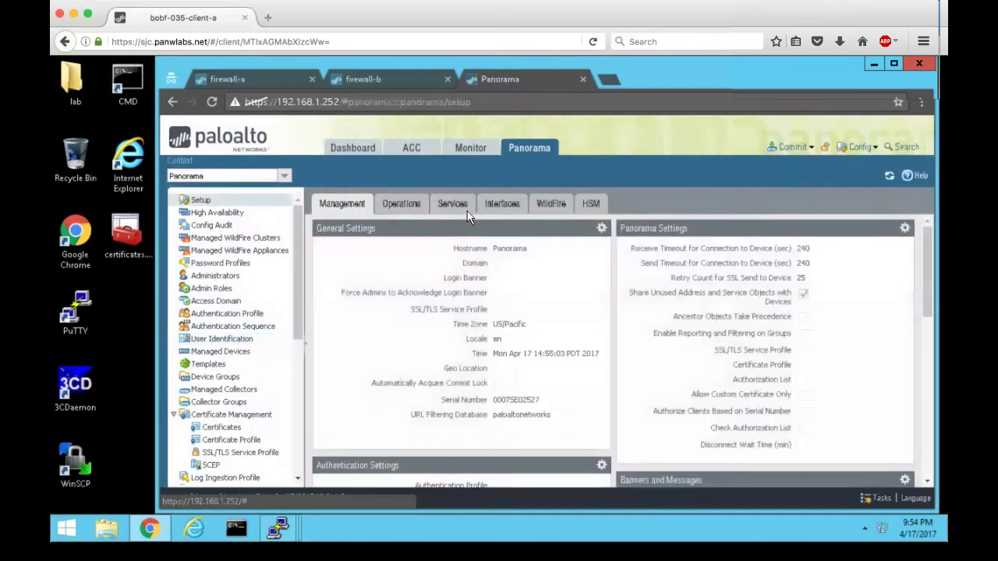
{"action": "left_click", "coordinate": [499, 206]}
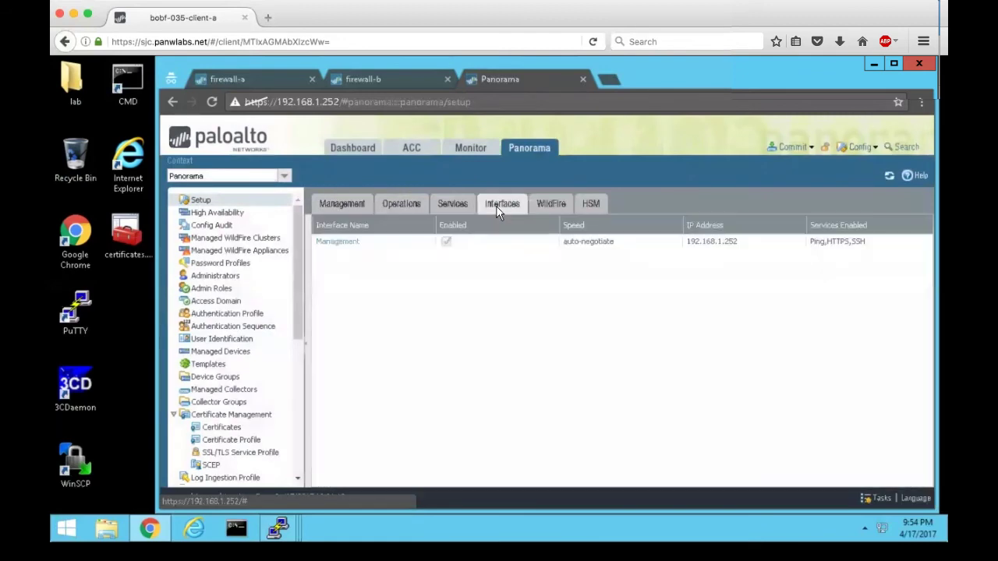
{"action": "left_click", "coordinate": [347, 244]}
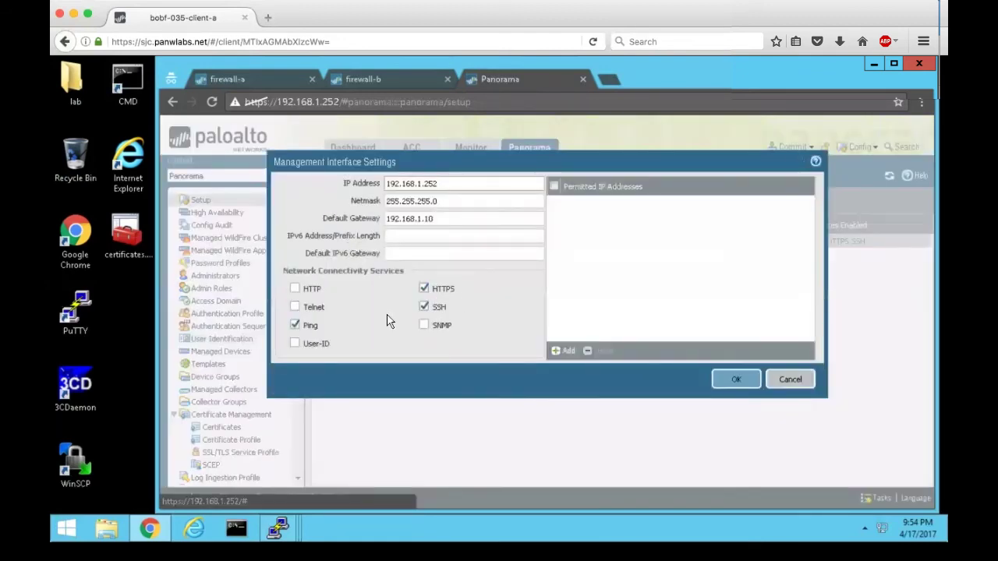
{"action": "left_click", "coordinate": [295, 344]}
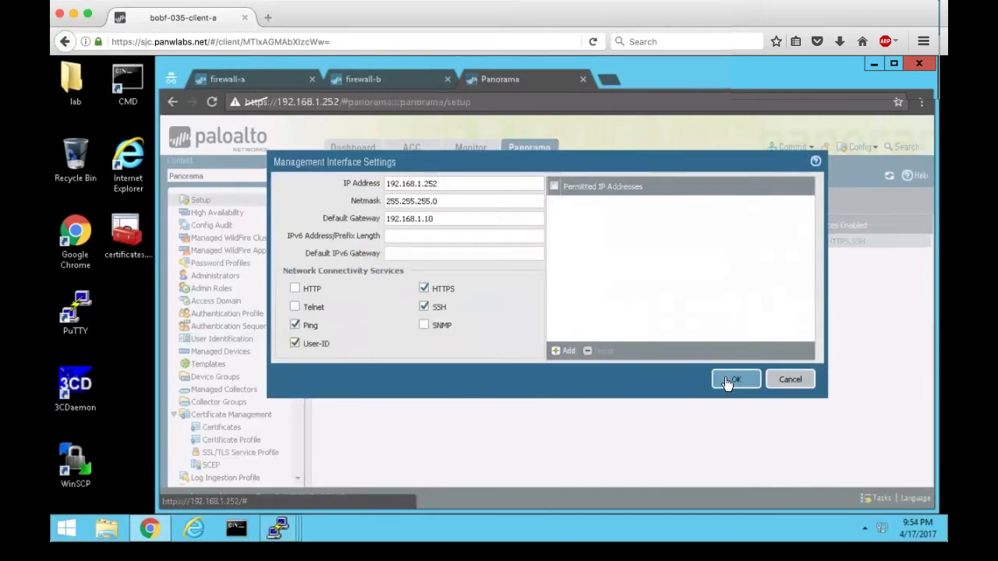
{"action": "left_click", "coordinate": [733, 380]}
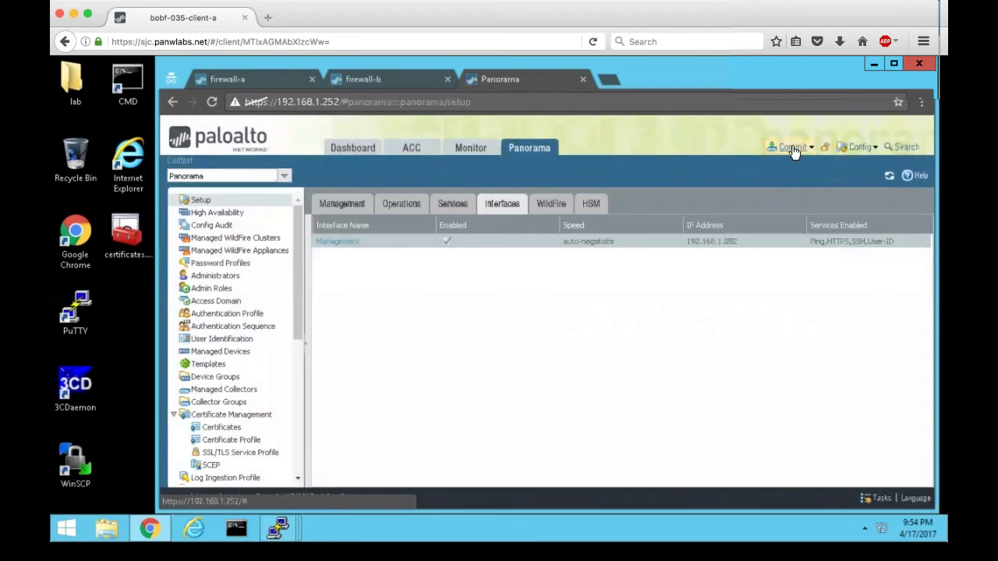
Commit the configuration to Panorama and close the commit result summary.
{"action": "left_click", "coordinate": [793, 150]}
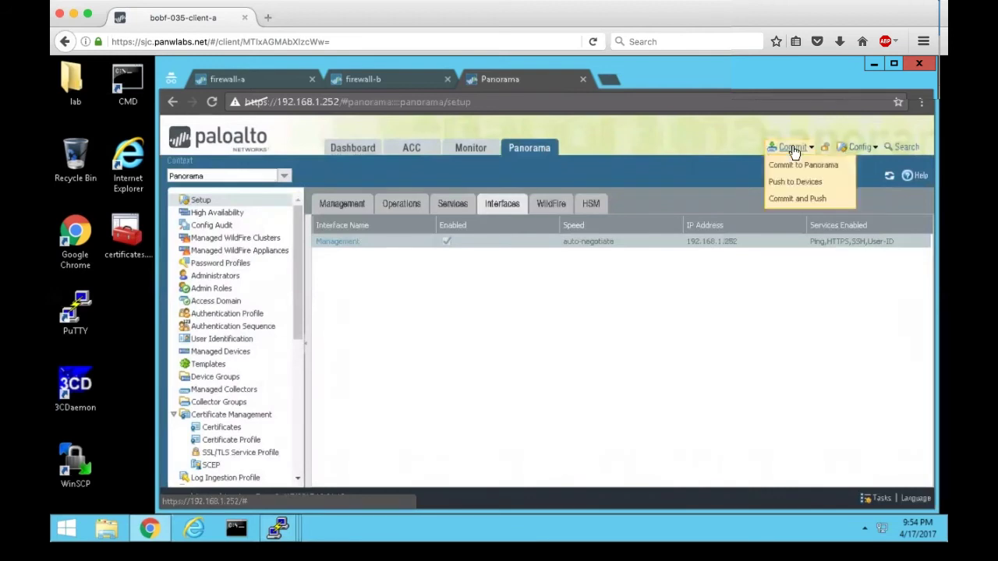
{"action": "left_click", "coordinate": [789, 167]}
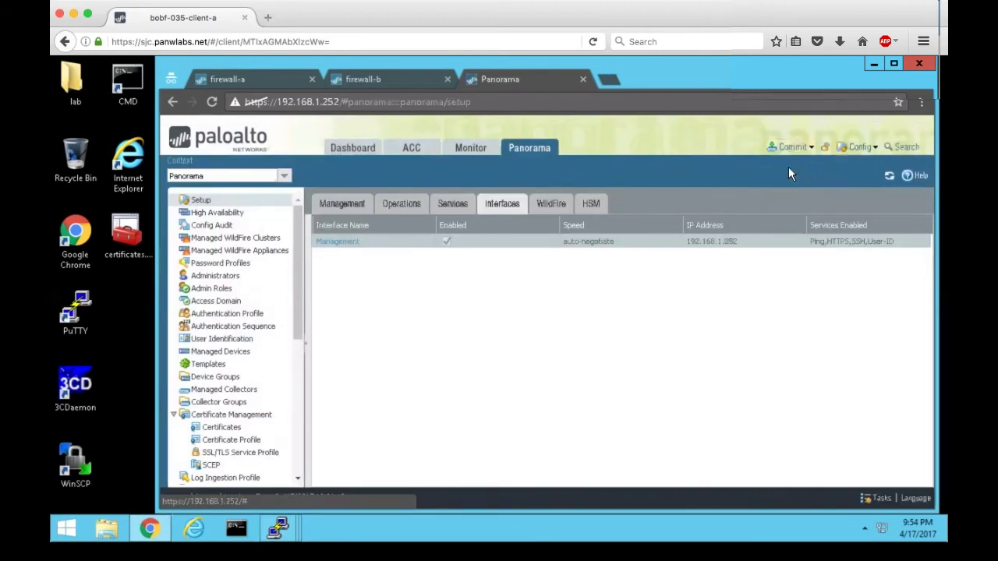
{"action": "left_click", "coordinate": [735, 466]}
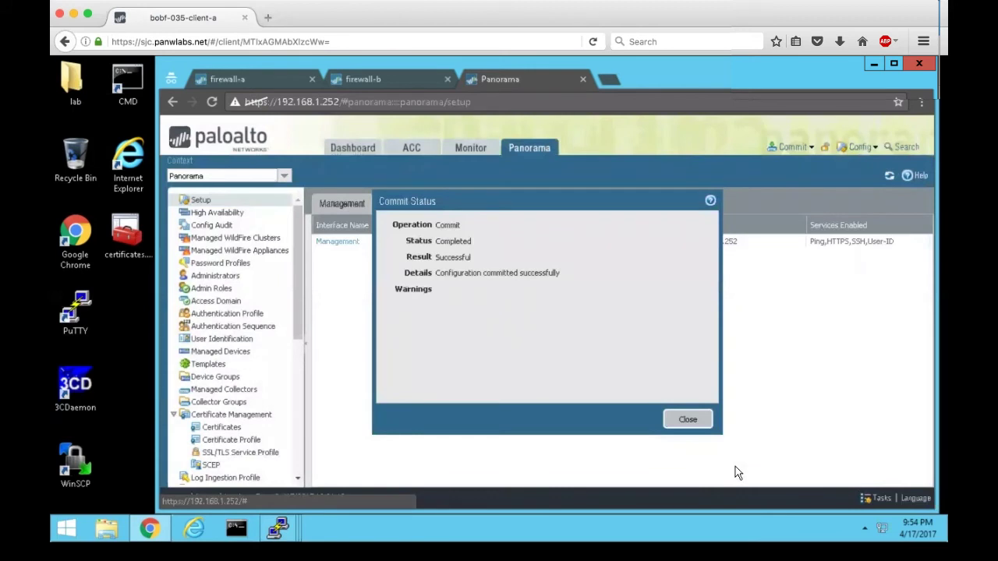
{"action": "left_click", "coordinate": [685, 418]}
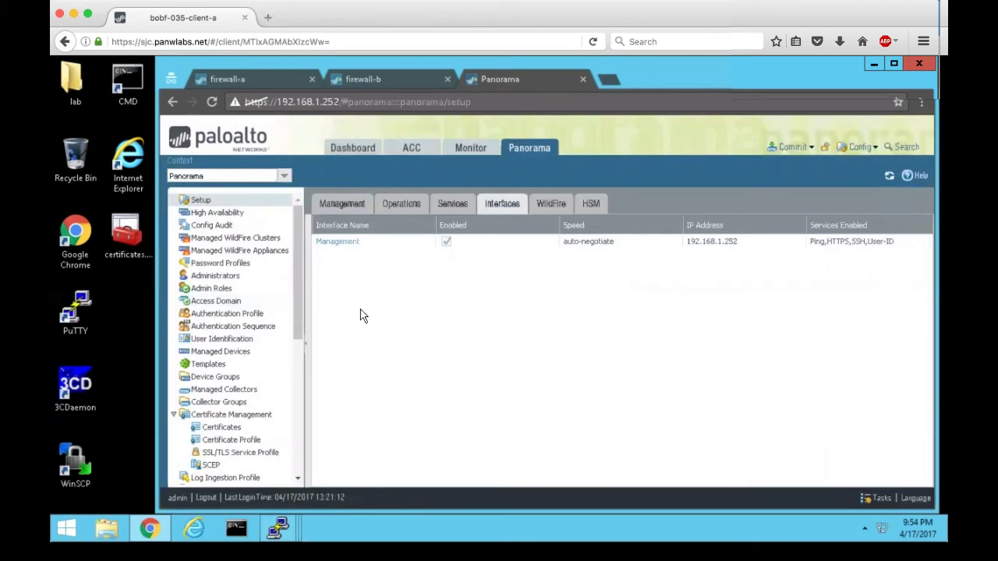
Rerun 'show user ip-user-mapping-mp all' on Panorama to confirm 3 mapped users, then return to User-ID Agents.
{"action": "left_click", "coordinate": [231, 340]}
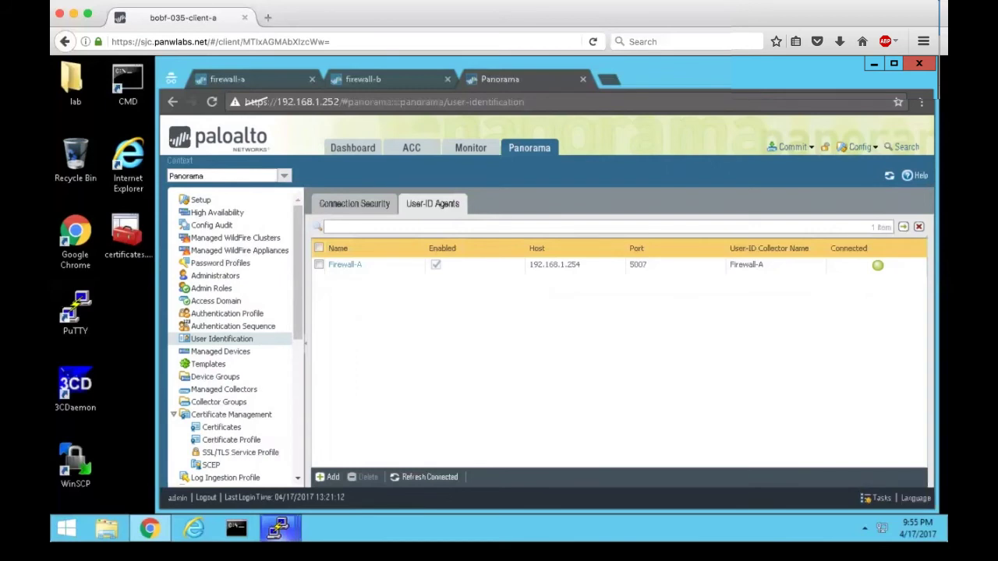
{"action": "mouse_move", "coordinate": [277, 529]}
{"action": "left_click", "coordinate": [414, 467]}
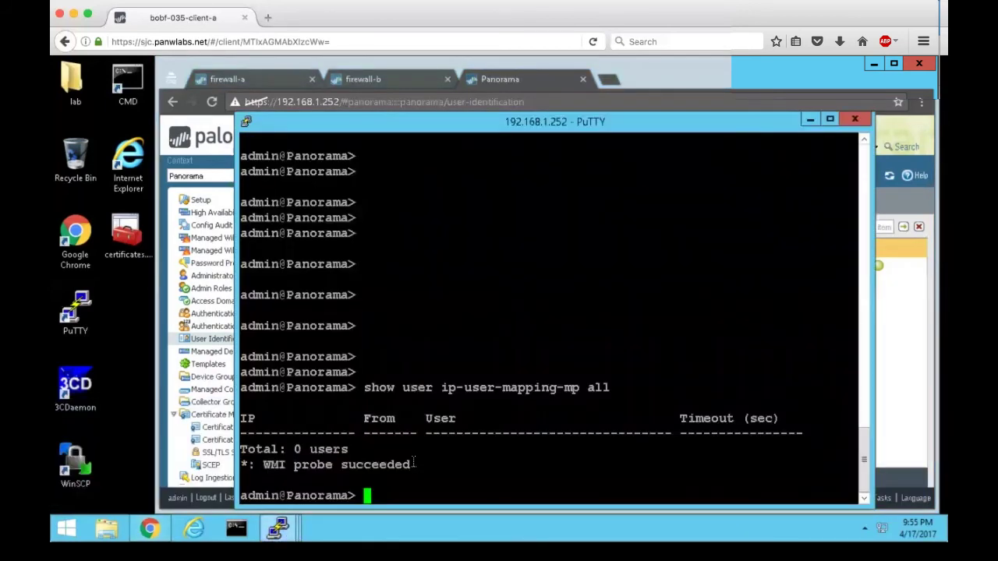
{"action": "key", "text": "Up"}
{"action": "key", "text": "Return"}
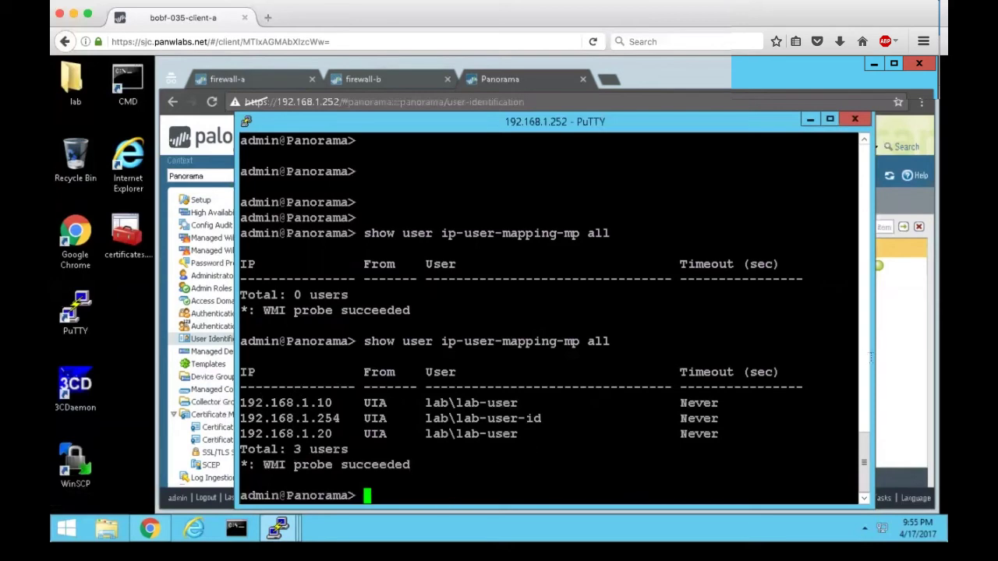
{"action": "left_click", "coordinate": [911, 372]}
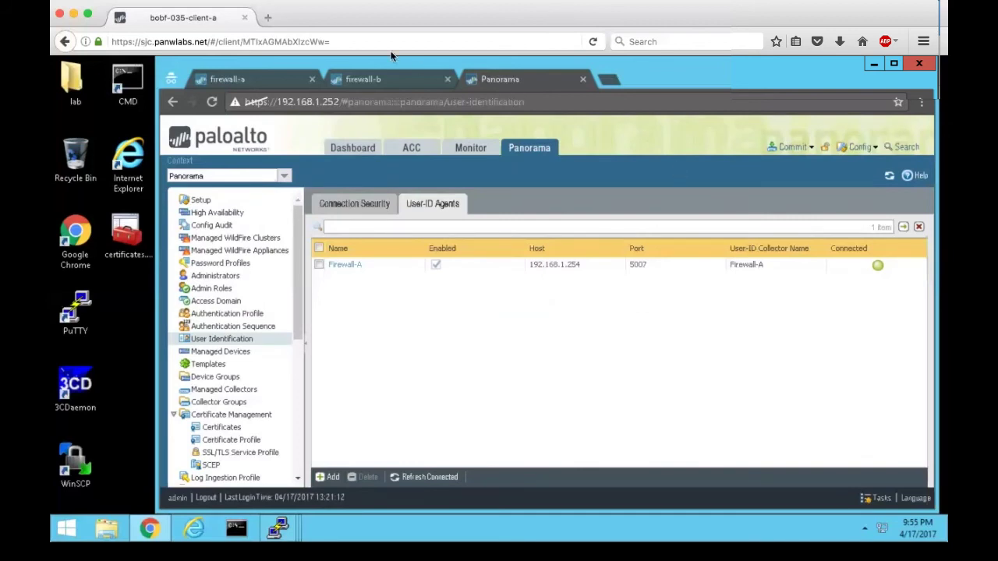
On Firewall-B, go to Device > User Identification and add a new User-ID agent named Panorama.
{"action": "left_click", "coordinate": [394, 81]}
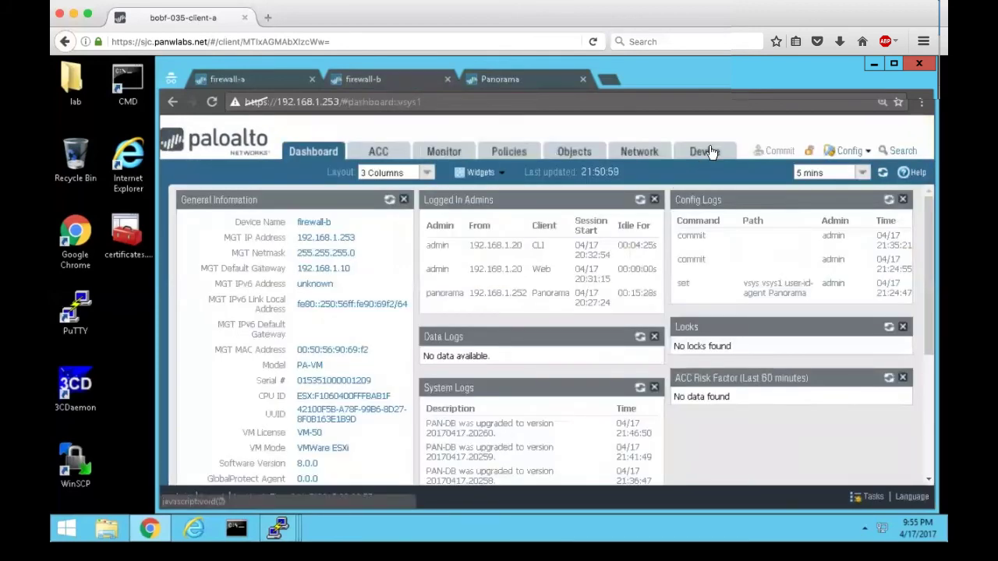
{"action": "left_click", "coordinate": [706, 151]}
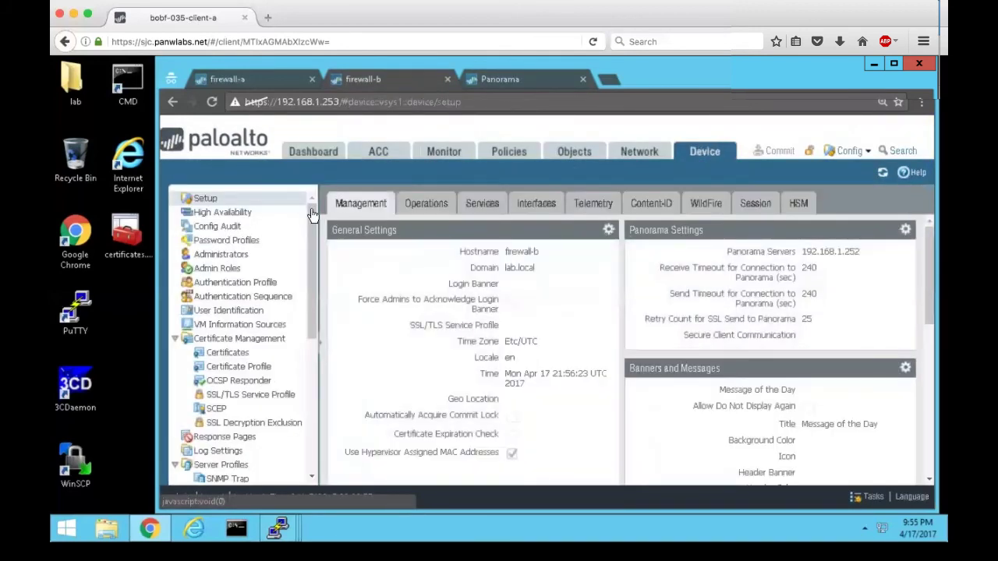
{"action": "left_click", "coordinate": [234, 311]}
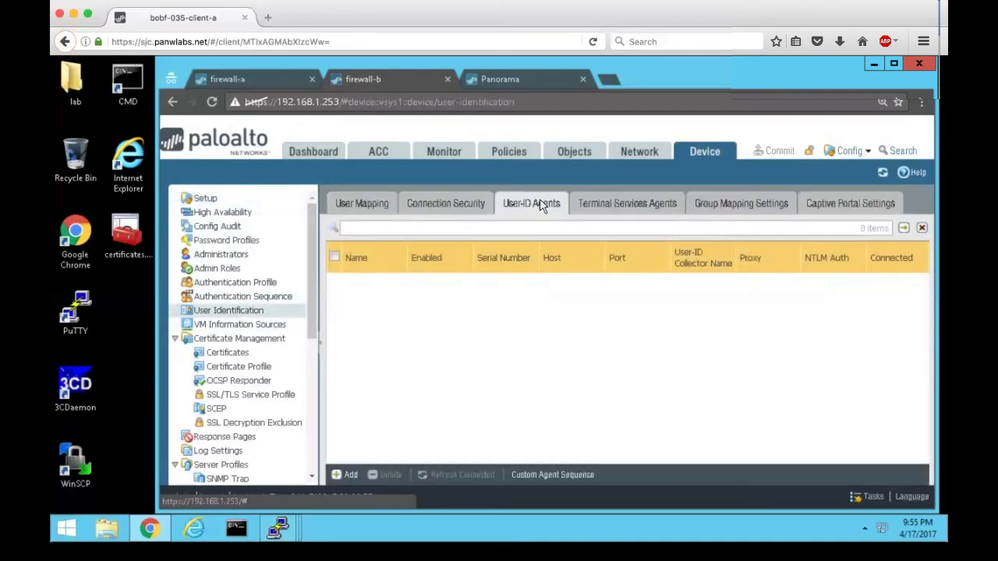
{"action": "left_click", "coordinate": [351, 476]}
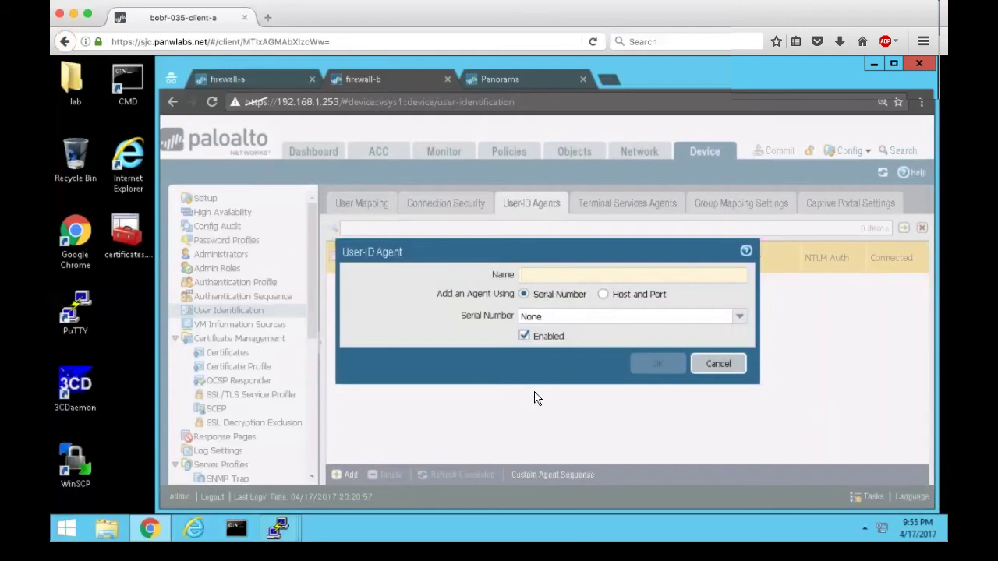
{"action": "type", "text": "Pa"}
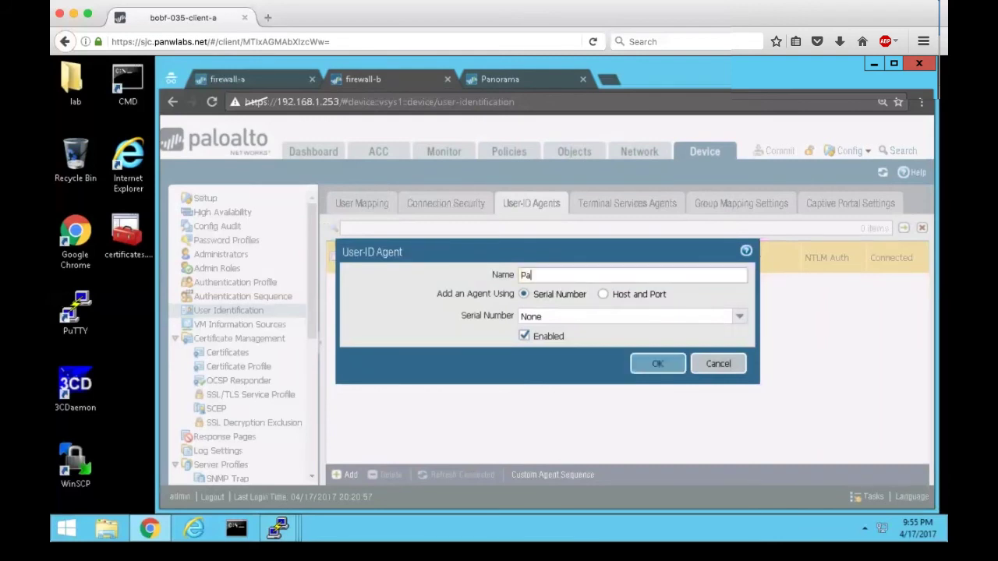
{"action": "type", "text": "norama"}
Identify the Panorama agent by serial number 'panorama' and save it.
{"action": "left_click", "coordinate": [603, 295]}
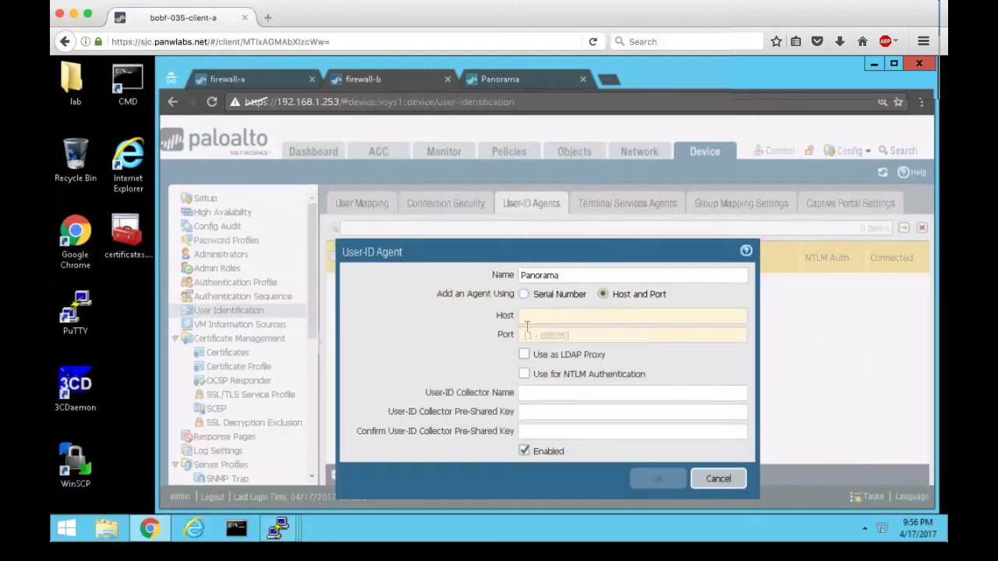
{"action": "left_click", "coordinate": [524, 295]}
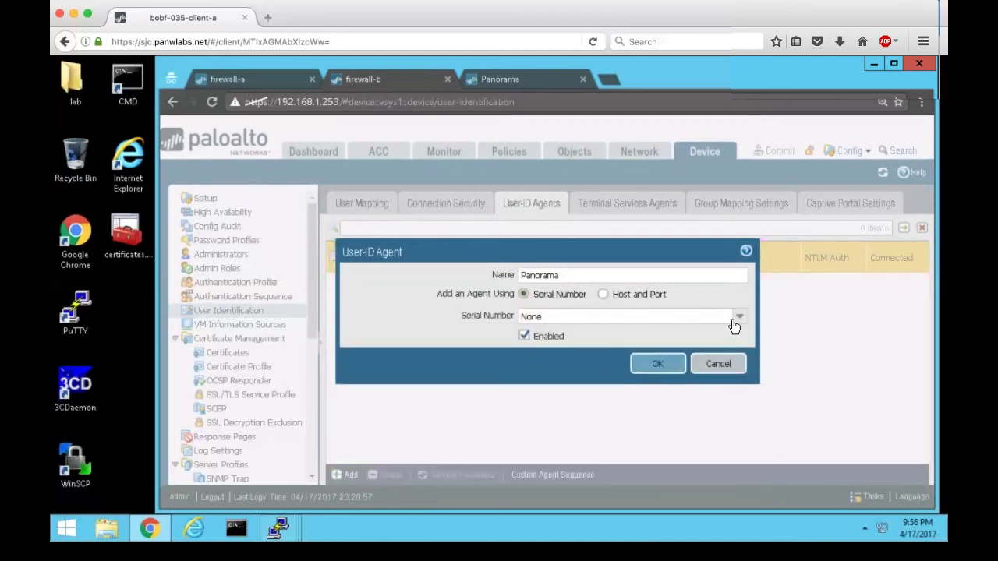
{"action": "left_click", "coordinate": [737, 319]}
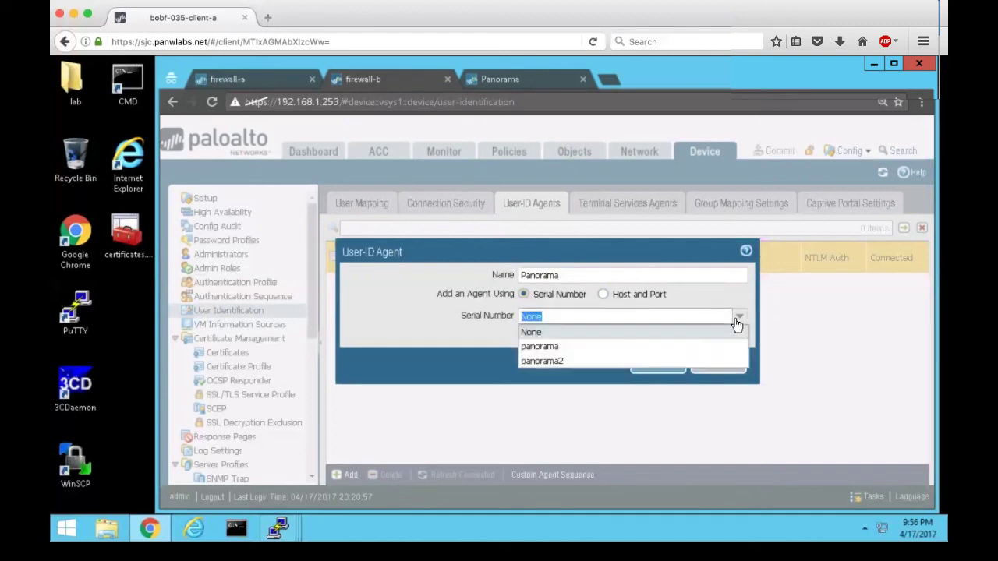
{"action": "left_click", "coordinate": [602, 349]}
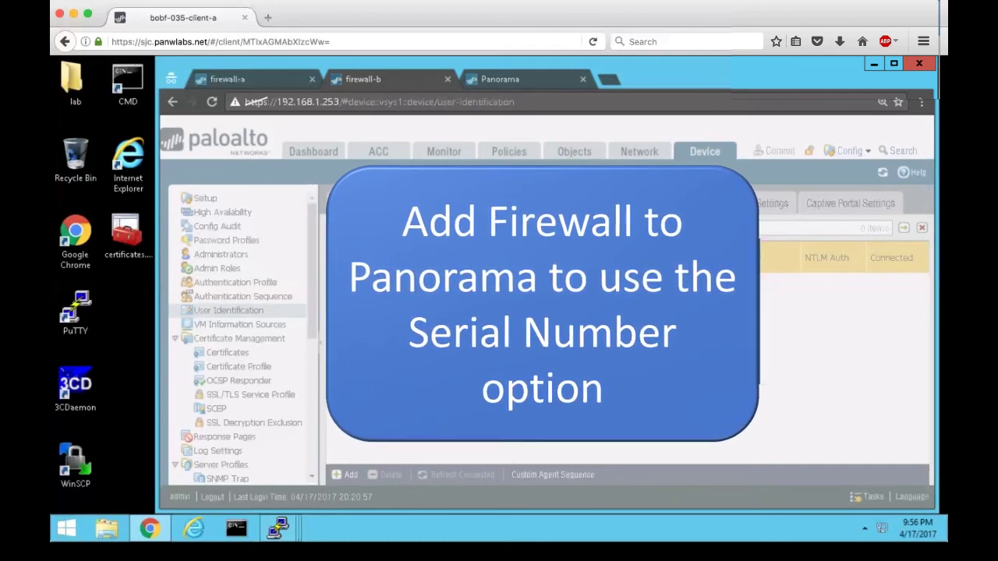
{"action": "left_click", "coordinate": [658, 364]}
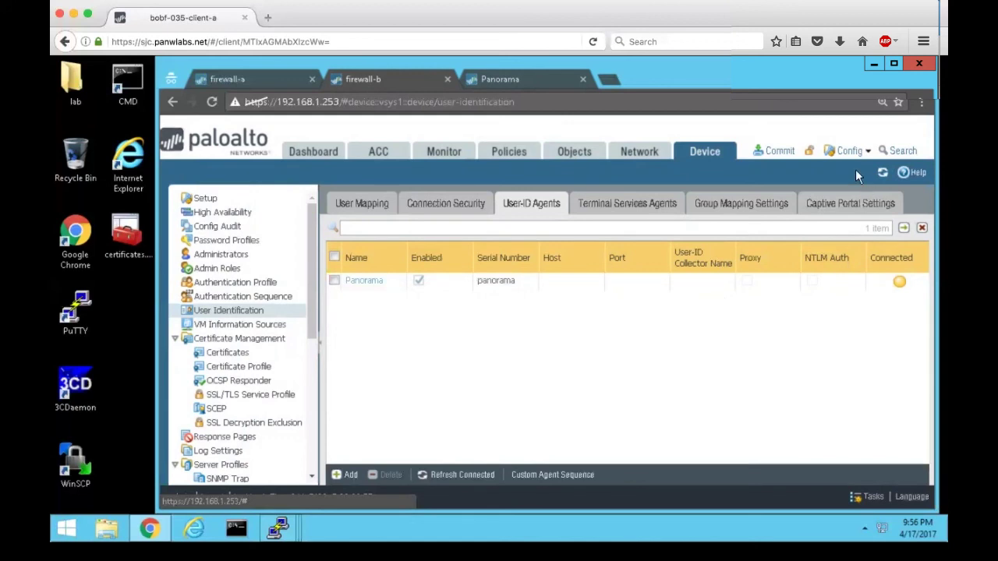
Commit all of Firewall-B's changes and close the commit status window.
{"action": "left_click", "coordinate": [776, 152]}
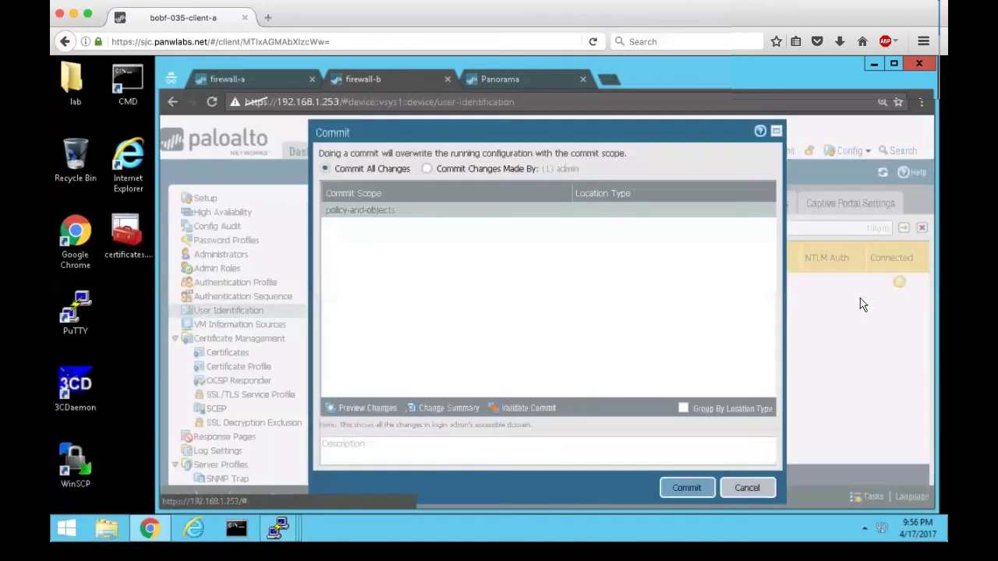
{"action": "left_click", "coordinate": [685, 487]}
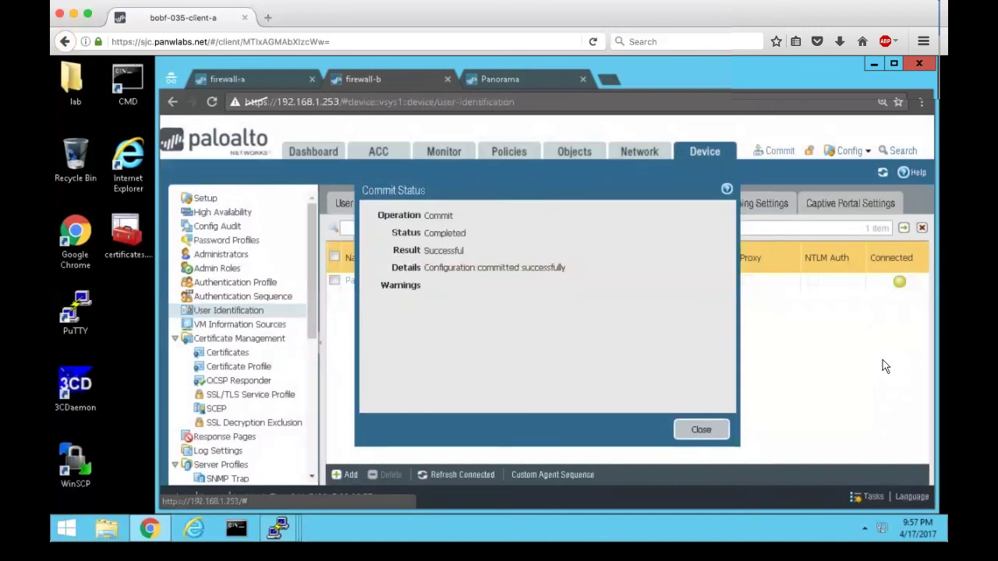
{"action": "left_click", "coordinate": [703, 430]}
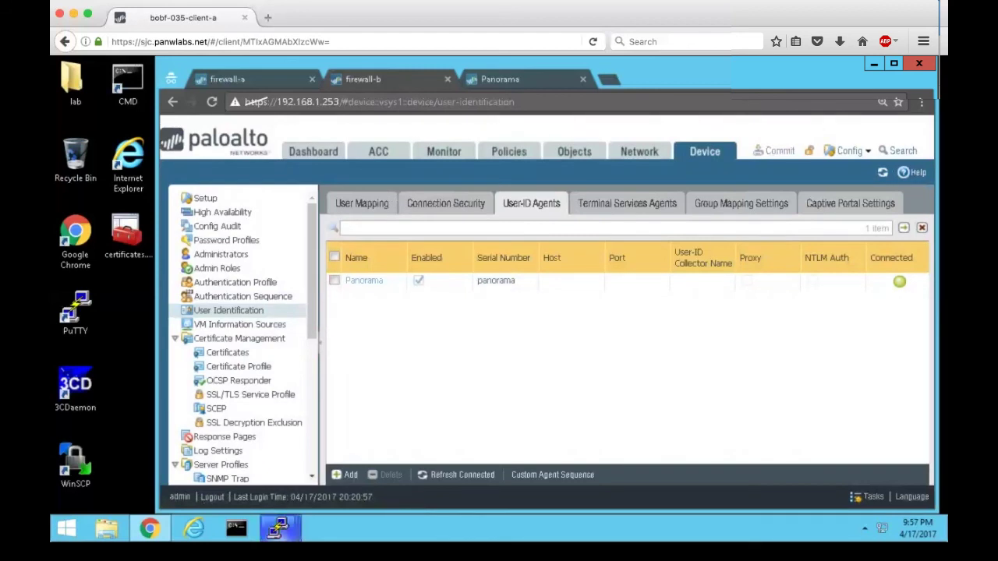
{"action": "mouse_move", "coordinate": [278, 530]}
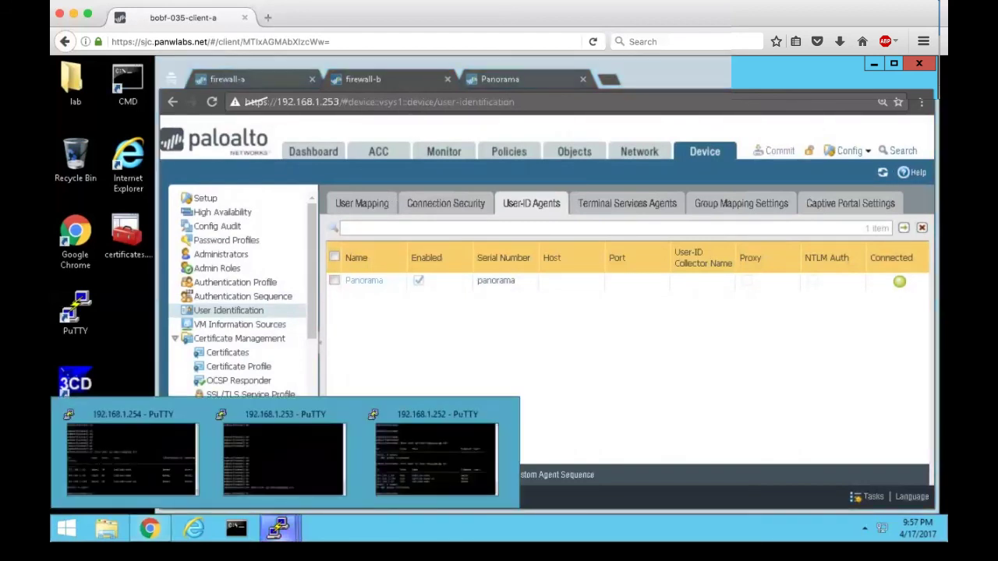
Rerun 'show user ip-user-mapping all' on Firewall-B to confirm mappings for 192.168.1.10, .20 and .254.
{"action": "left_click", "coordinate": [308, 460]}
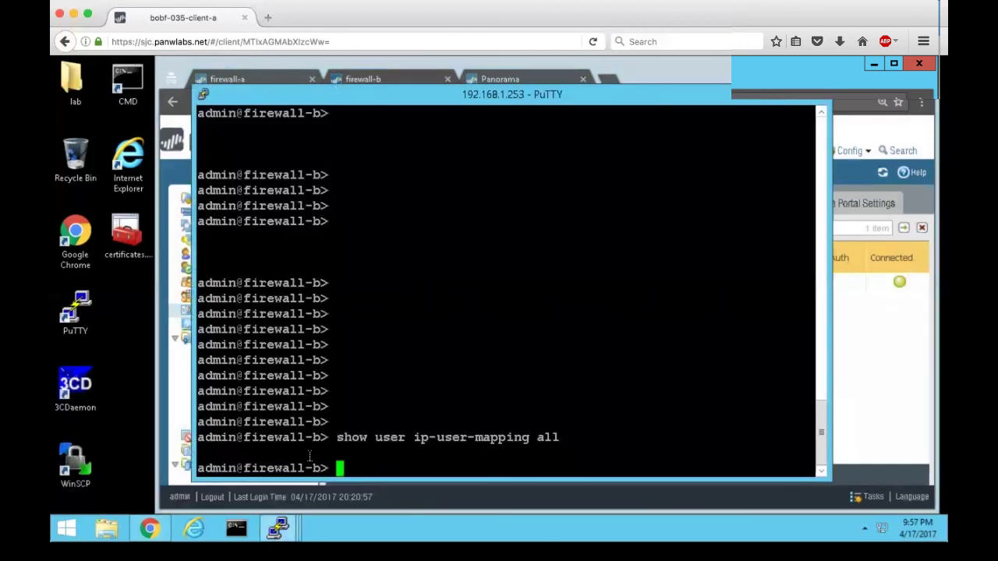
{"action": "key", "text": "Up"}
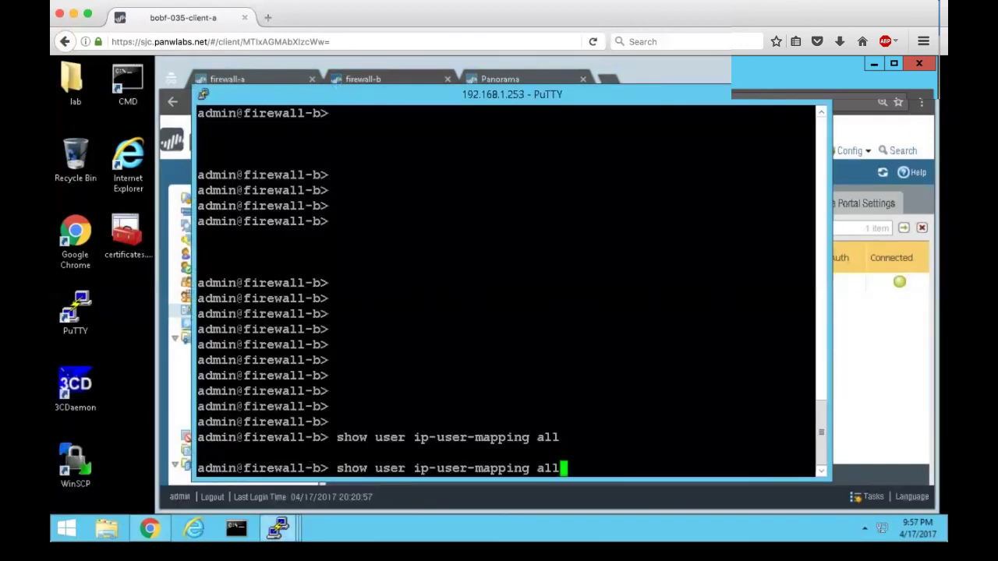
{"action": "key", "text": "Return"}
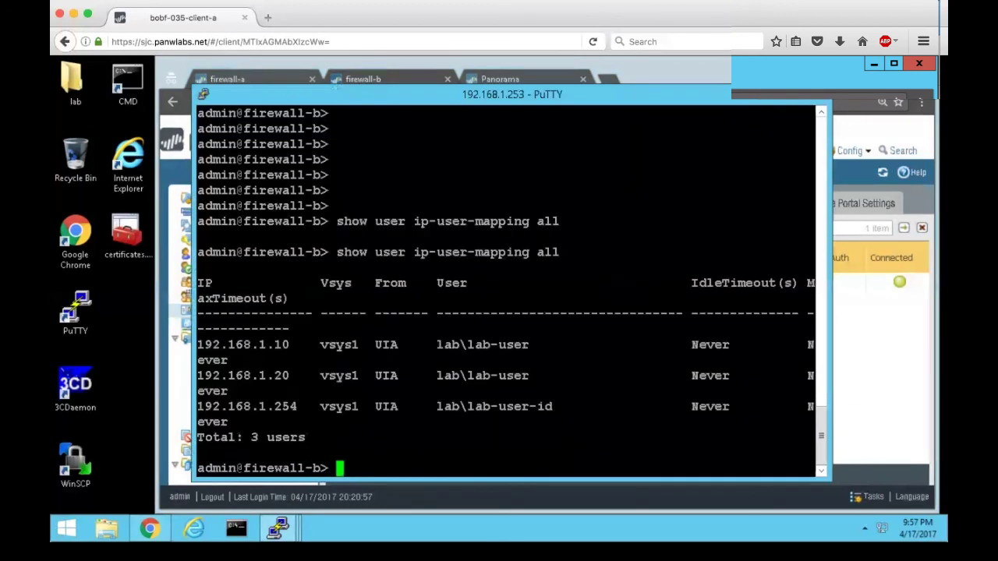